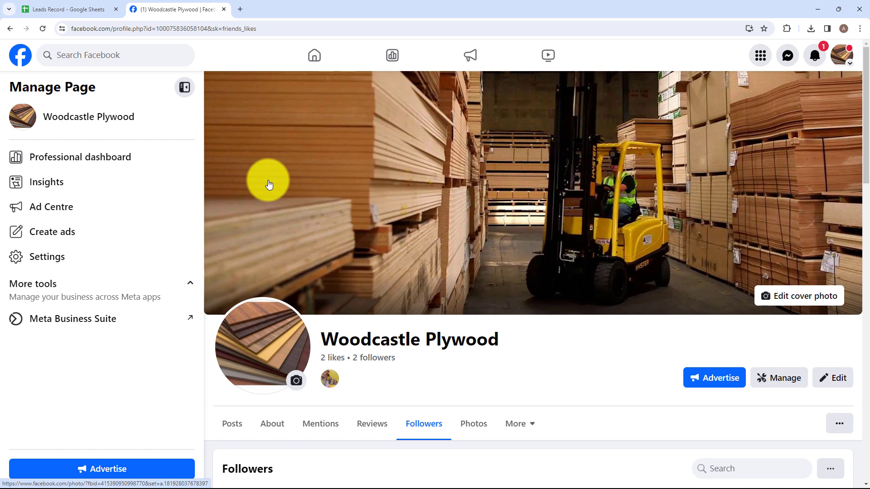
Open the Pabbly Connect website in a new browser tab and sign in to the Pabbly account
{"action": "left_click", "coordinate": [241, 9]}
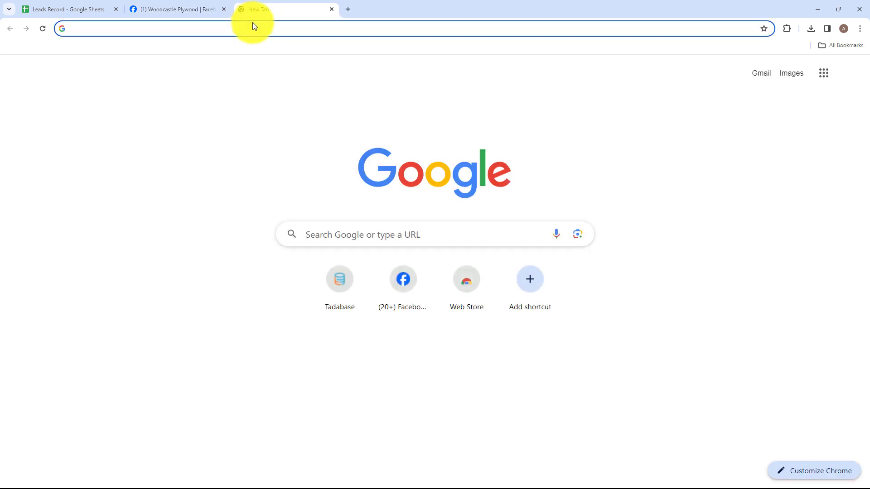
{"action": "left_click", "coordinate": [252, 23]}
{"action": "type", "text": "pabb"}
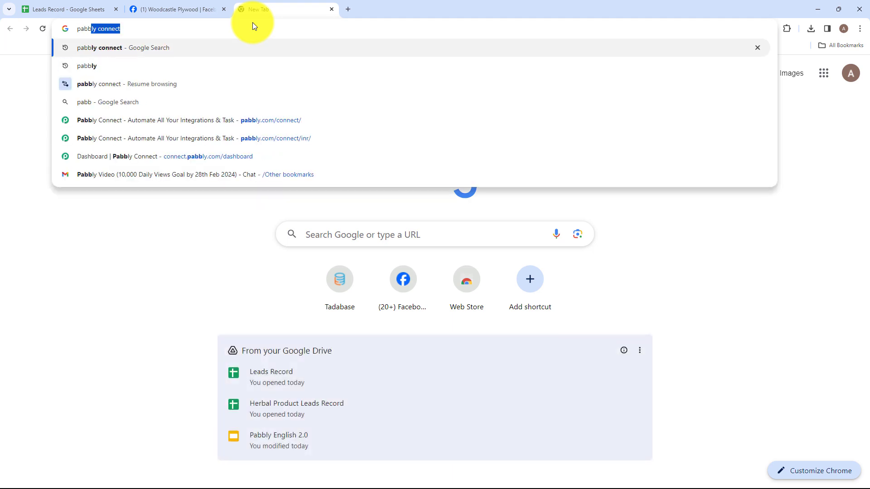
{"action": "key", "text": "Return"}
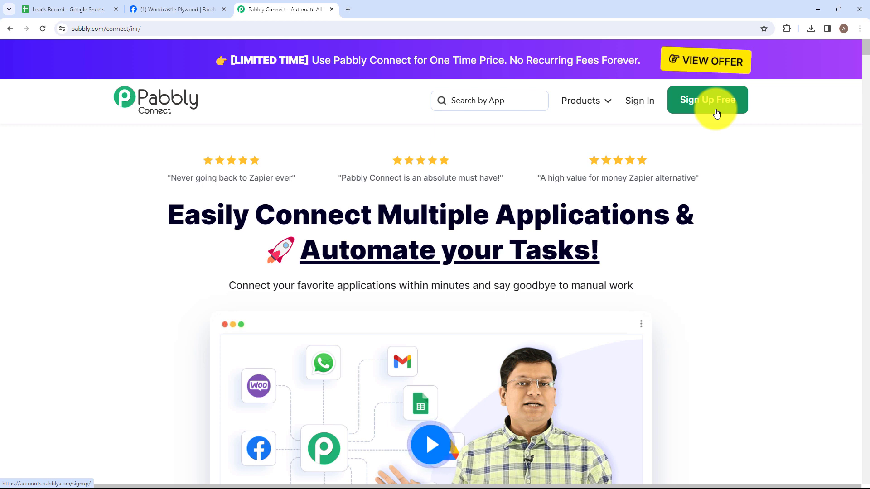
{"action": "left_click", "coordinate": [637, 107]}
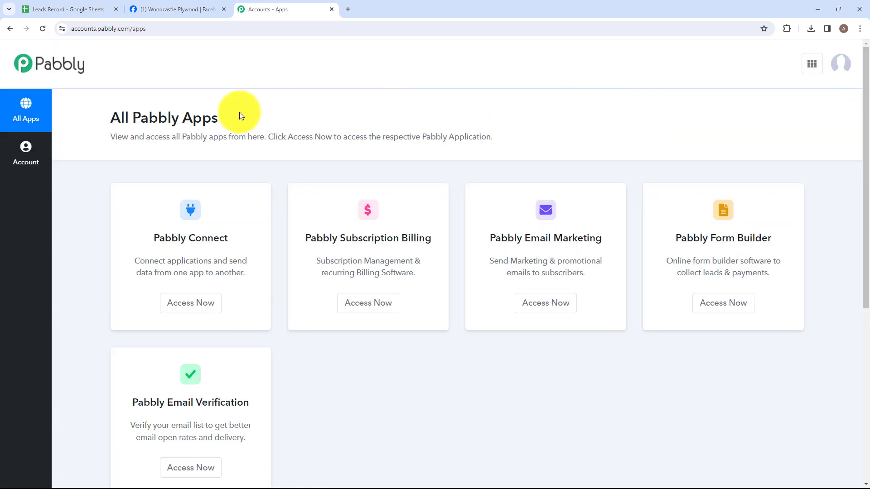
Access the Pabbly Connect application from the overview of all Pabbly apps
{"action": "left_click_drag", "start_coordinate": [115, 119], "coordinate": [218, 120]}
{"action": "left_click", "coordinate": [231, 123]}
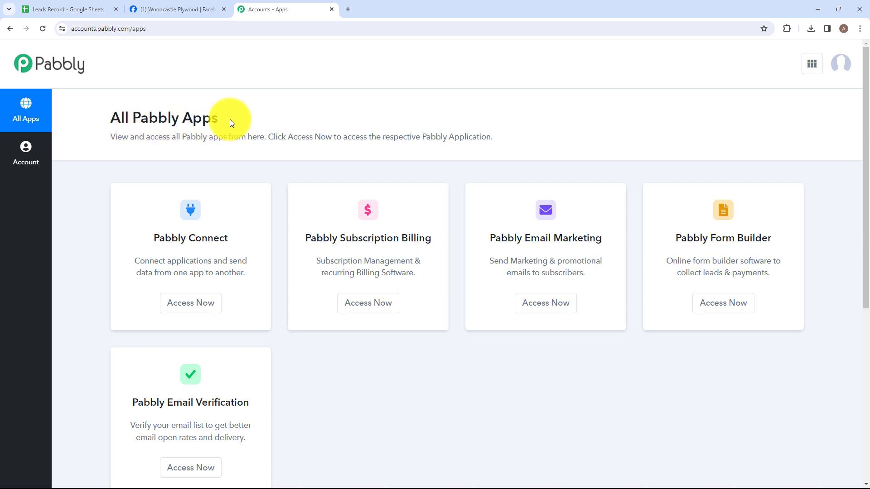
{"action": "left_click", "coordinate": [186, 312]}
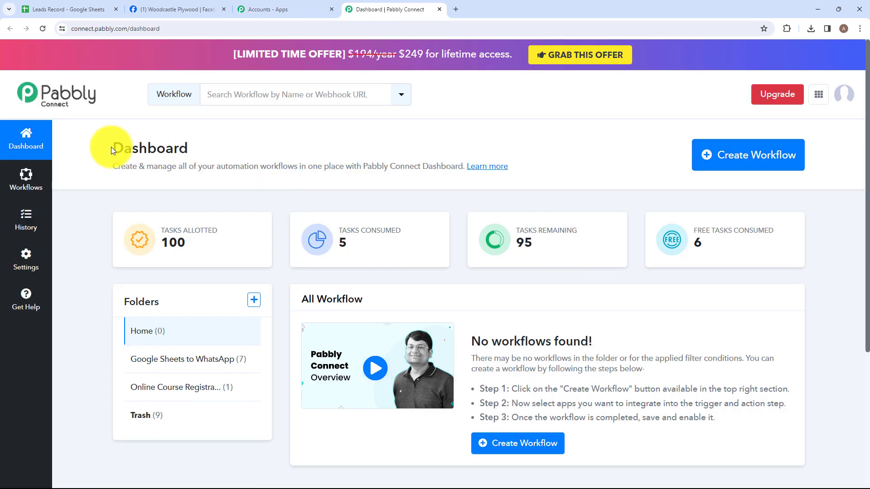
{"action": "left_click_drag", "start_coordinate": [117, 146], "coordinate": [209, 142]}
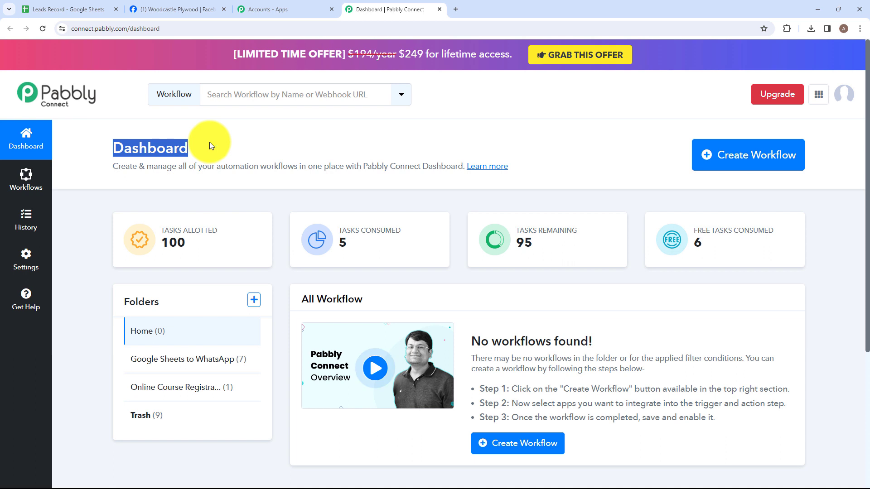
{"action": "left_click", "coordinate": [209, 143]}
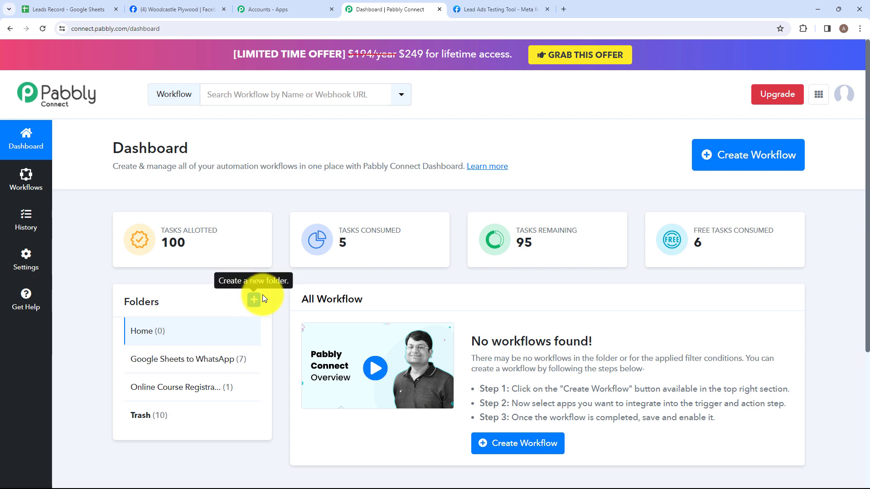
Create a new dashboard folder named "Facebook Leads to Google Sheets"
{"action": "left_click", "coordinate": [254, 299]}
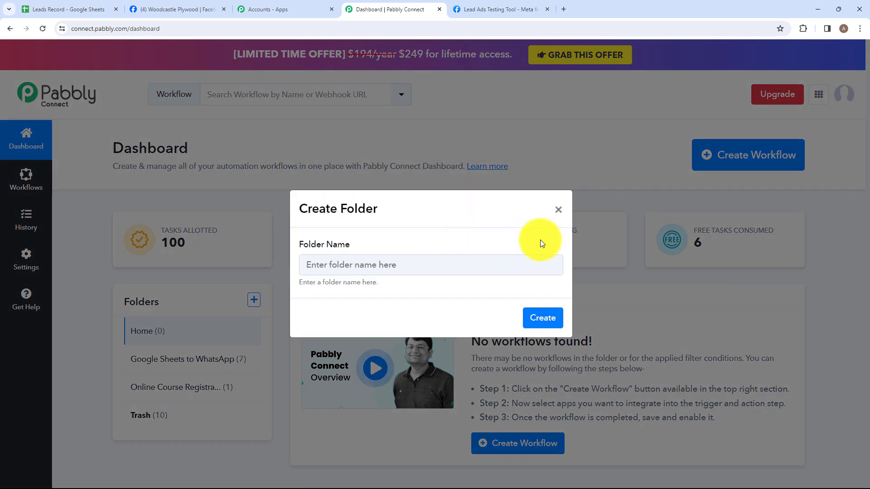
{"action": "left_click", "coordinate": [465, 257]}
{"action": "type", "text": "Fc"}
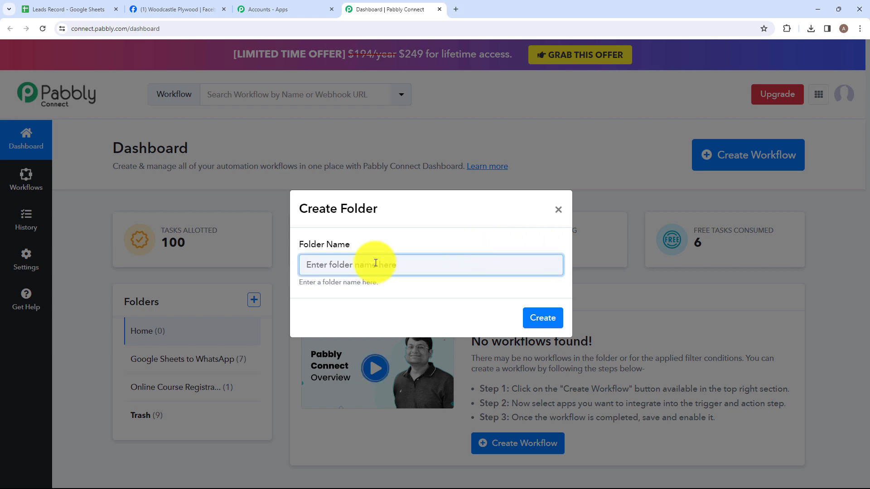
{"action": "type", "text": "Facebook Leads to Google Sheets"}
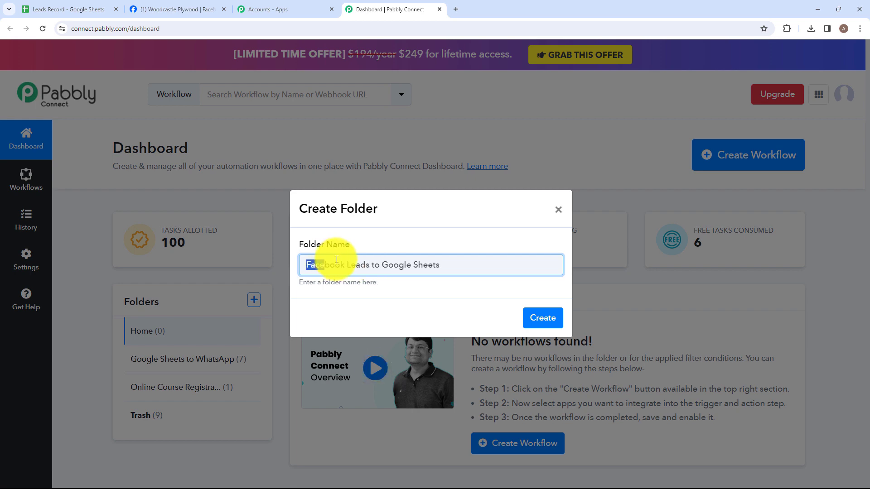
{"action": "left_click_drag", "start_coordinate": [340, 258], "coordinate": [402, 268]}
{"action": "left_click", "coordinate": [459, 270]}
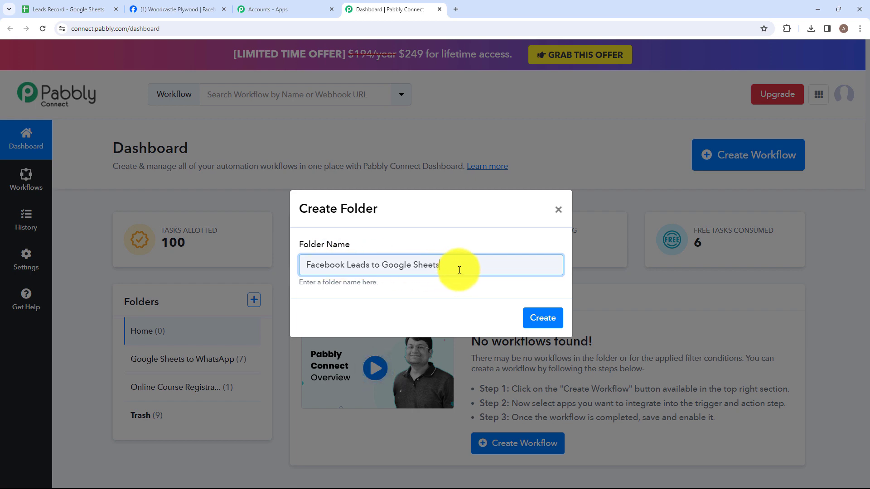
{"action": "left_click", "coordinate": [539, 319]}
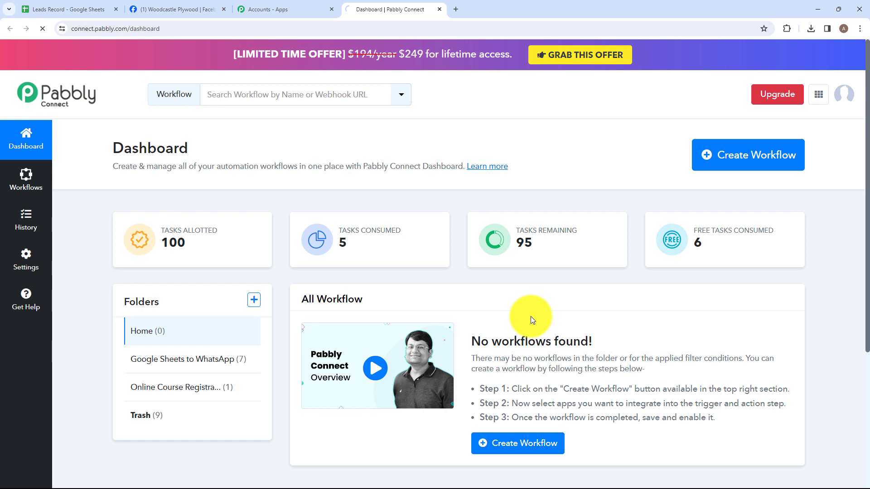
Create a workflow named "Facebook Lead Ads to Google Sheets for Plywood Business" in the Facebook Leads to Google Sheets folder
{"action": "left_click", "coordinate": [167, 360]}
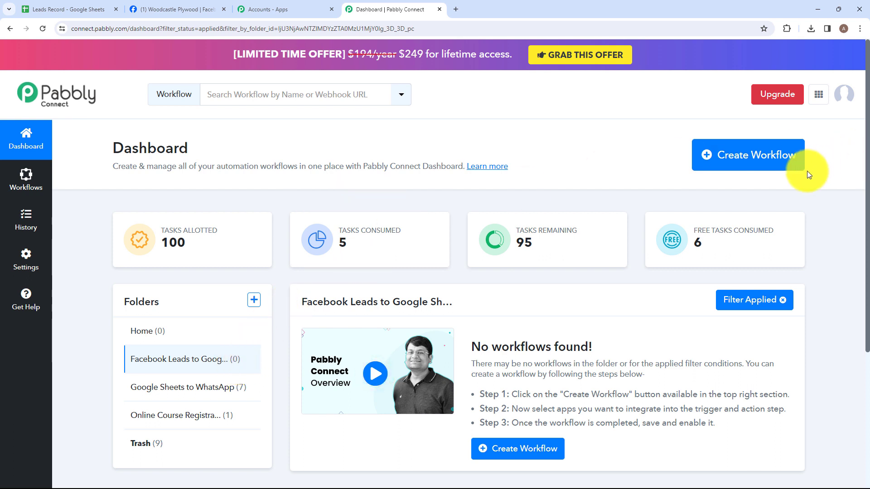
{"action": "left_click", "coordinate": [738, 167]}
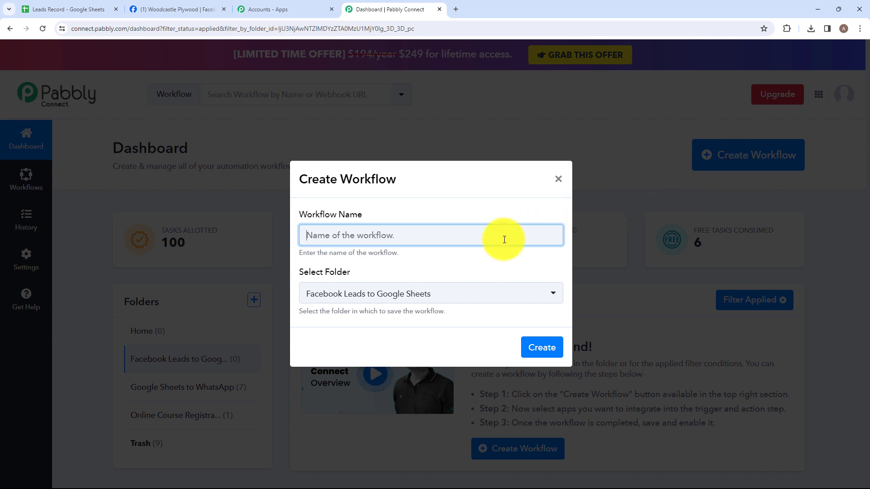
{"action": "type", "text": "Facebook Lead Ads to Google Sheets for Plywood Business"}
{"action": "left_click_drag", "start_coordinate": [307, 235], "coordinate": [544, 239]}
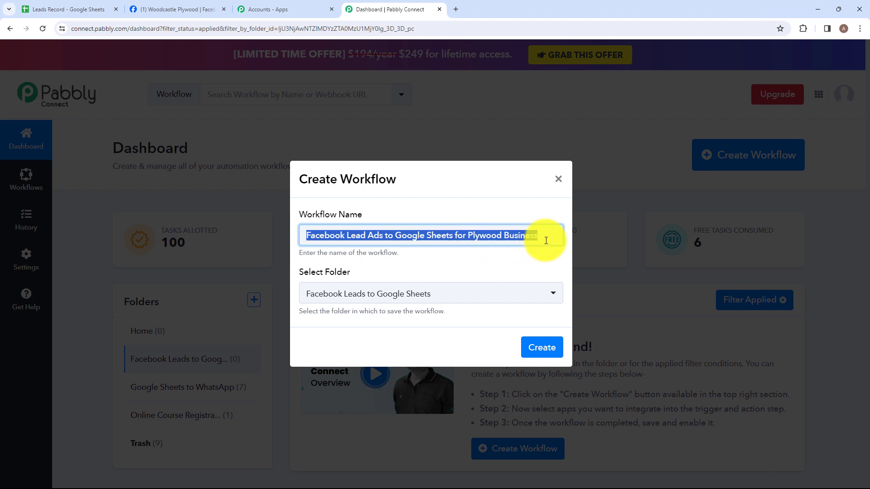
{"action": "left_click", "coordinate": [545, 239]}
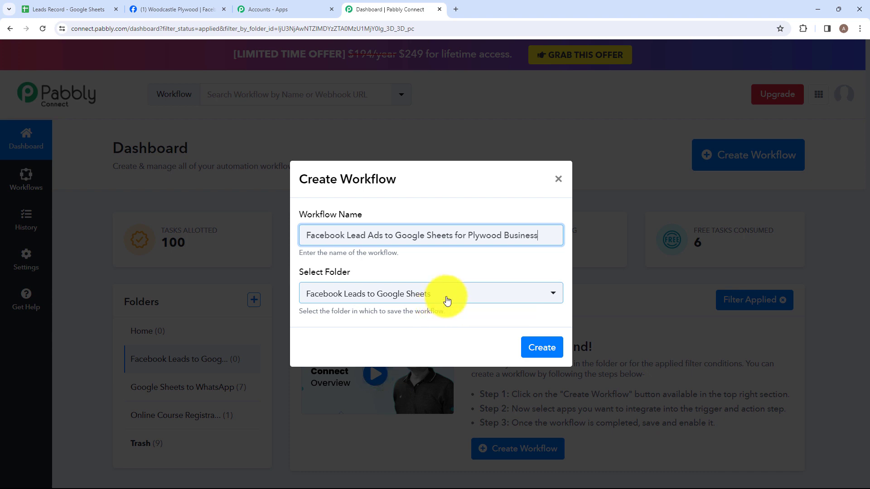
{"action": "left_click", "coordinate": [553, 295]}
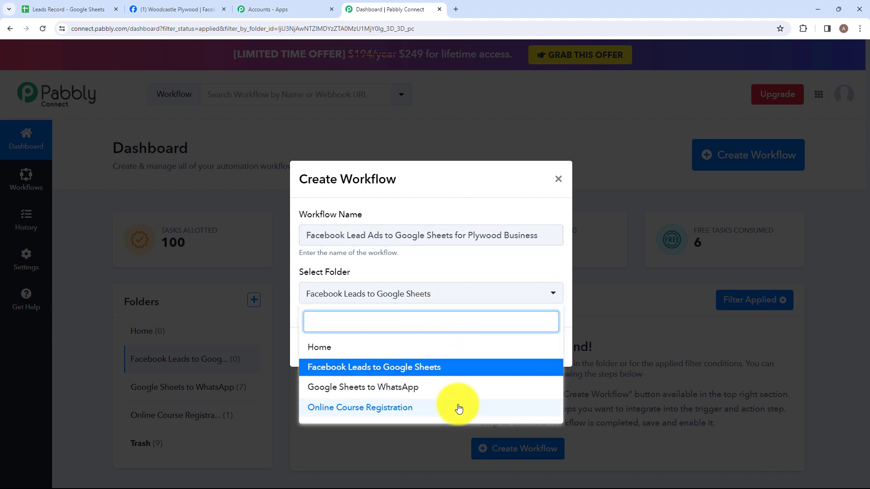
{"action": "left_click", "coordinate": [524, 295]}
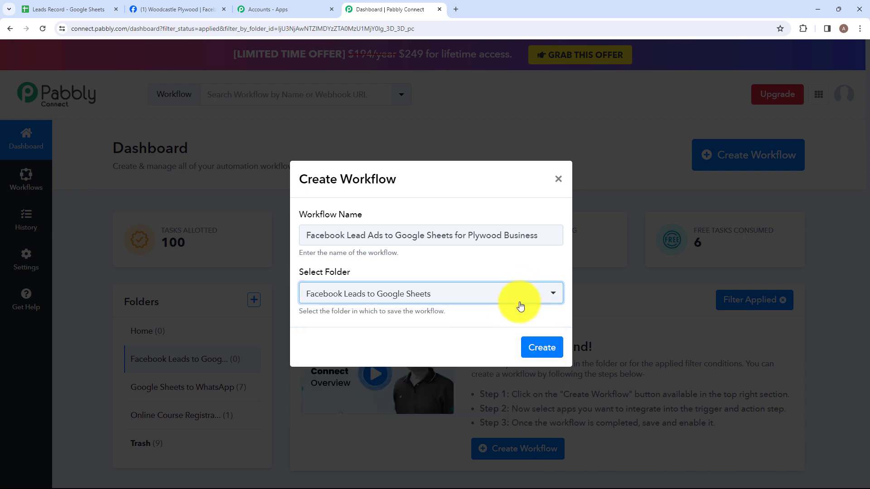
{"action": "left_click", "coordinate": [550, 352]}
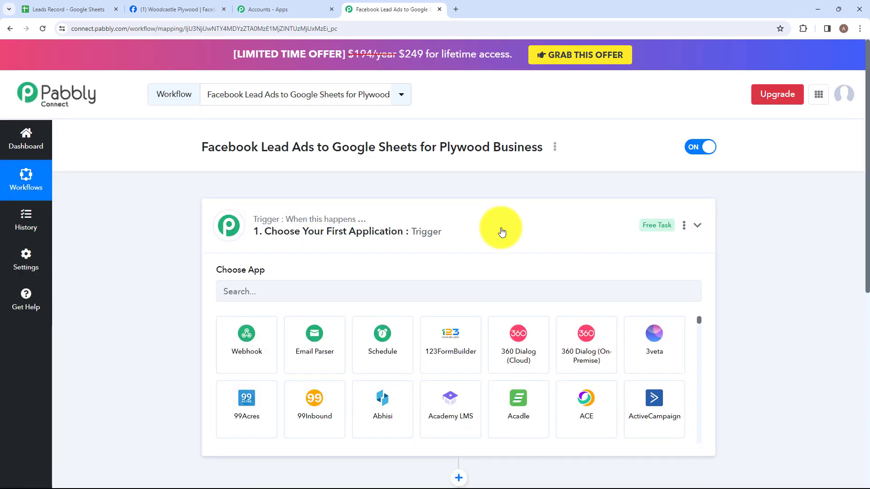
Choose Facebook Lead Ads as the workflow's trigger application
{"action": "left_click", "coordinate": [502, 232]}
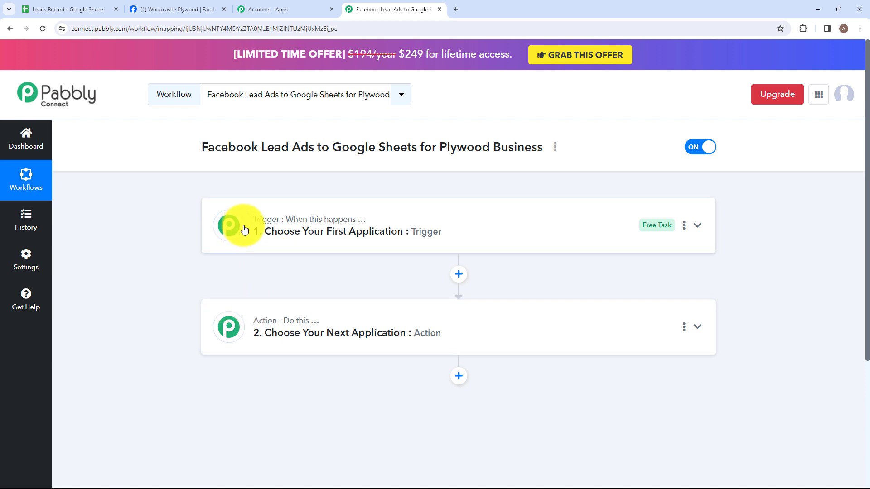
{"action": "left_click", "coordinate": [313, 233]}
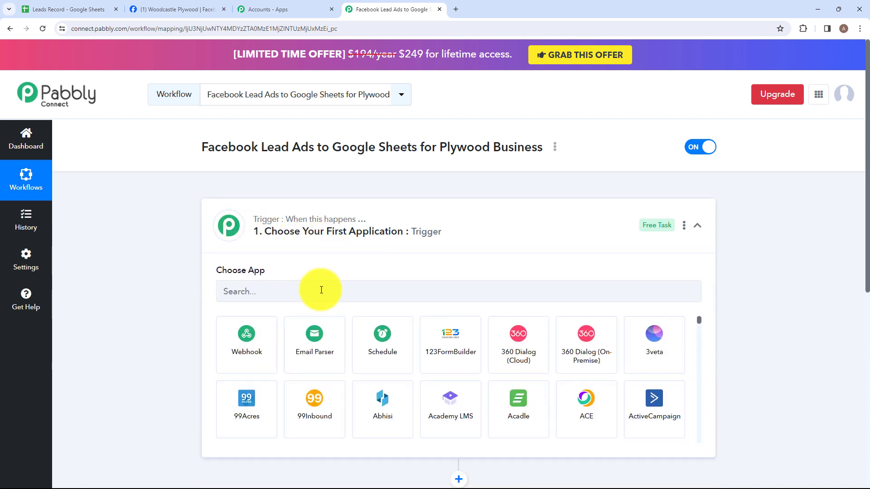
{"action": "left_click", "coordinate": [321, 290]}
{"action": "type", "text": "F"}
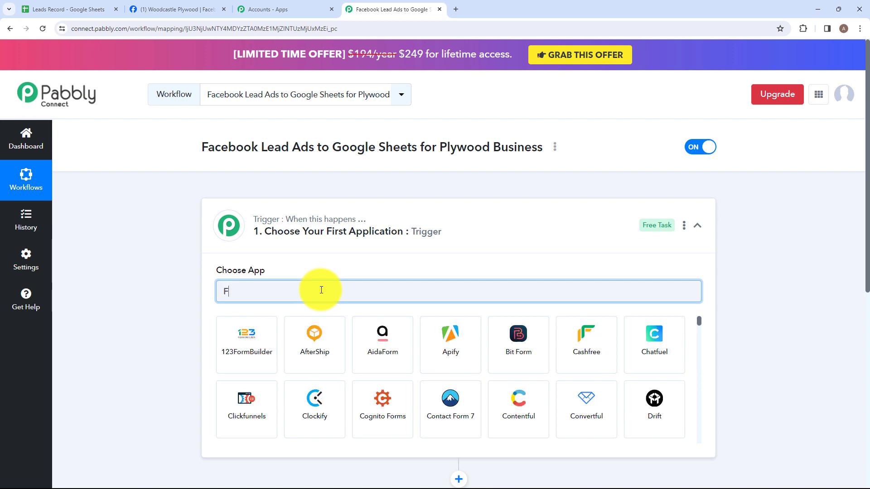
{"action": "type", "text": "ac"}
{"action": "left_click", "coordinate": [315, 339]}
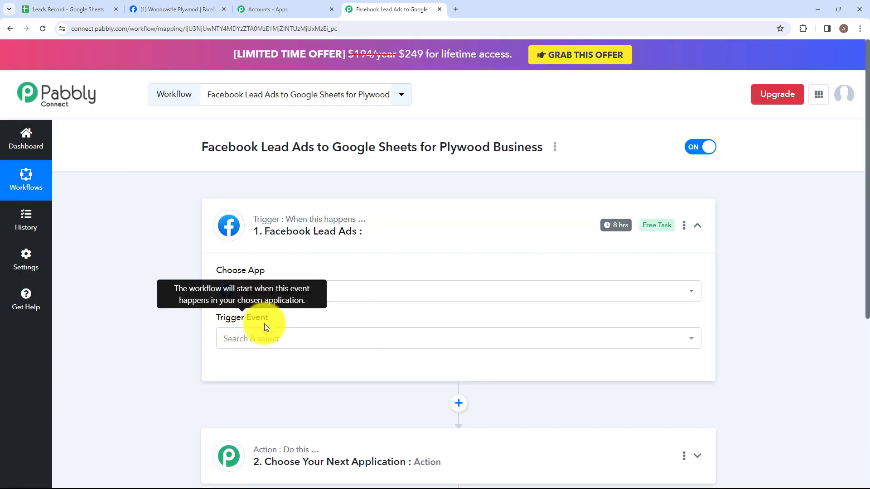
Set the trigger event of the Facebook Lead Ads step to New Lead (Instant)
{"action": "left_click", "coordinate": [306, 340]}
{"action": "scroll", "coordinate": [305, 340], "scroll_direction": "down", "scroll_amount": 1}
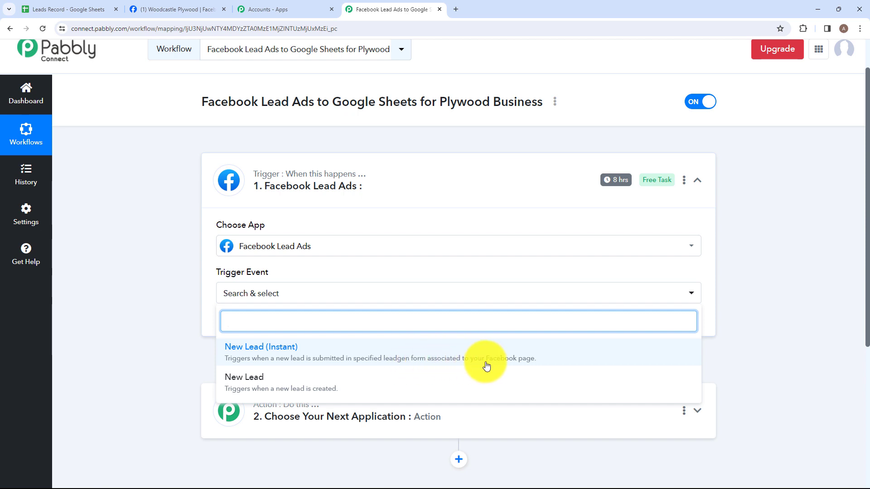
{"action": "left_click", "coordinate": [364, 345]}
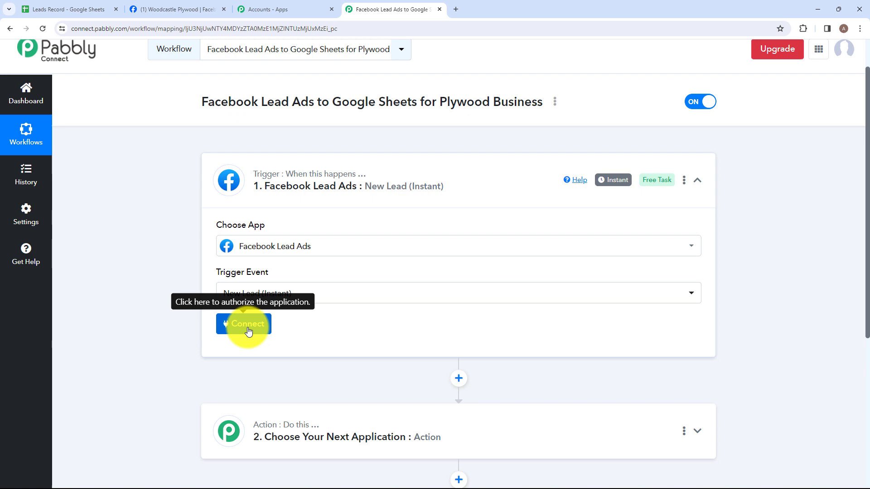
Add and authorize a new Facebook Lead Ads connection for the trigger step
{"action": "left_click", "coordinate": [245, 324]}
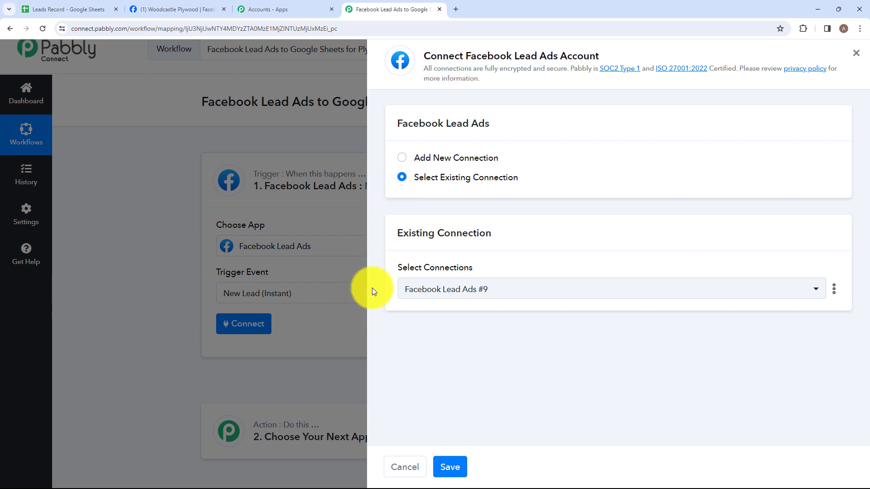
{"action": "left_click", "coordinate": [402, 156]}
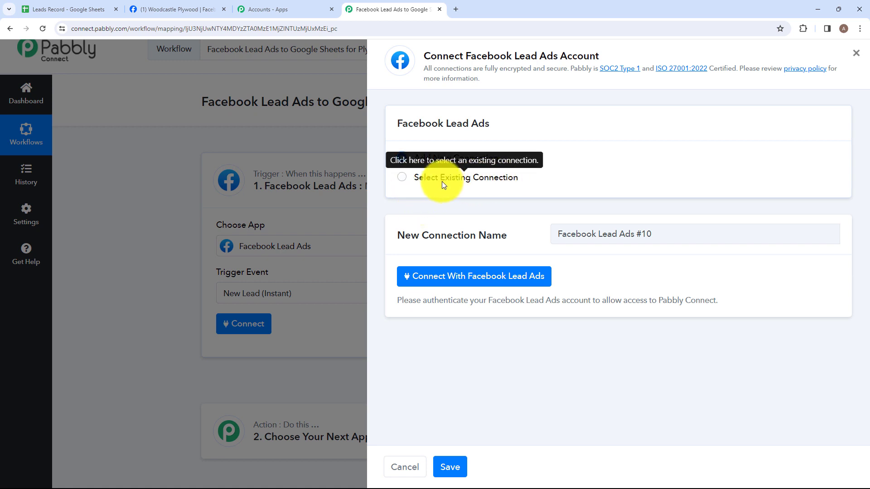
{"action": "left_click", "coordinate": [435, 284]}
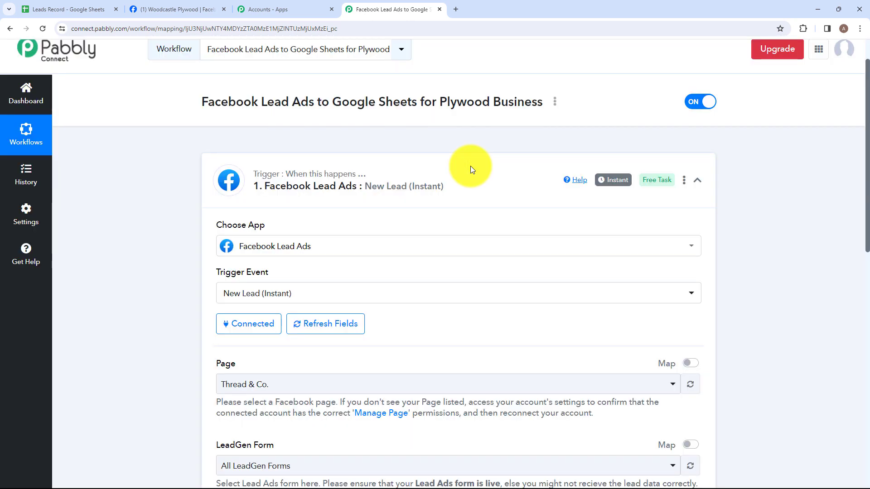
Set the trigger's Facebook page to Woodcastle Plywood and its lead generation form to Woodcastle Plywood Form
{"action": "scroll", "coordinate": [470, 166], "scroll_direction": "down", "scroll_amount": 3}
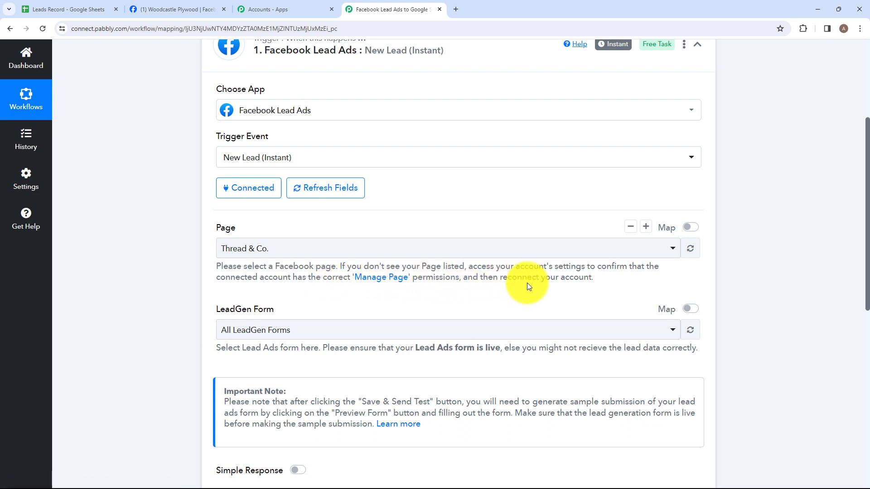
{"action": "left_click", "coordinate": [500, 251]}
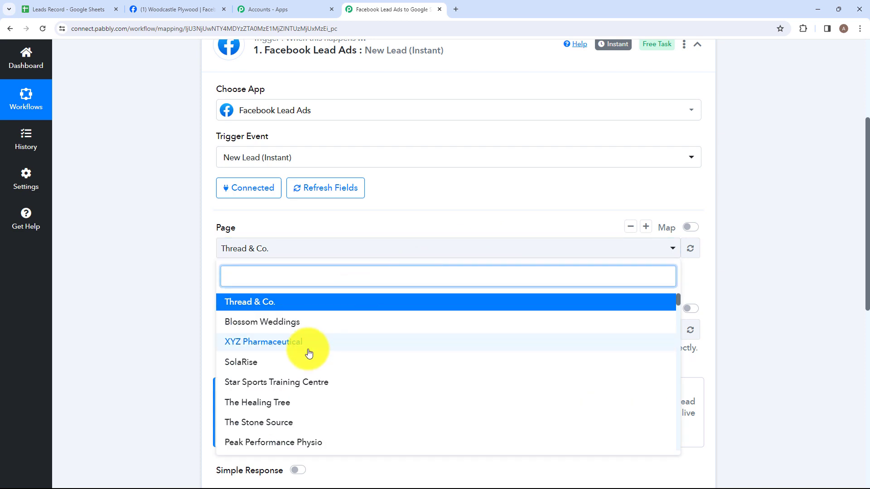
{"action": "scroll", "coordinate": [308, 353], "scroll_direction": "down", "scroll_amount": 10}
{"action": "left_click", "coordinate": [288, 303]}
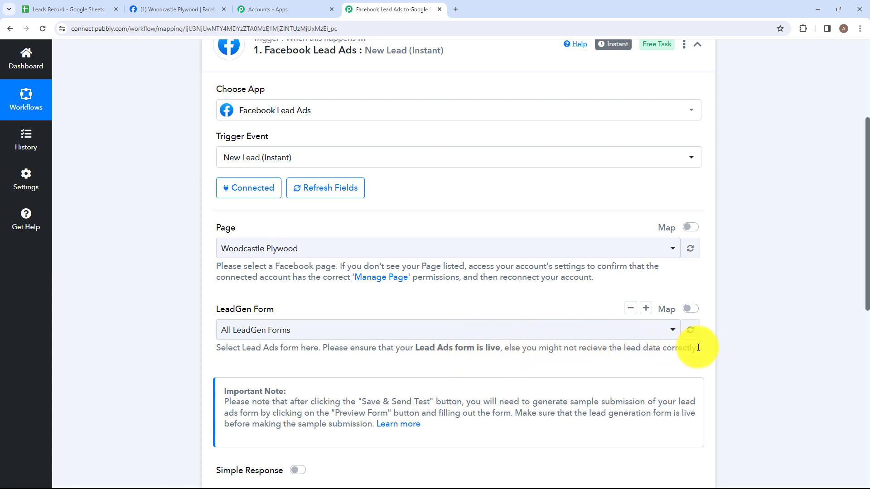
{"action": "left_click", "coordinate": [630, 340]}
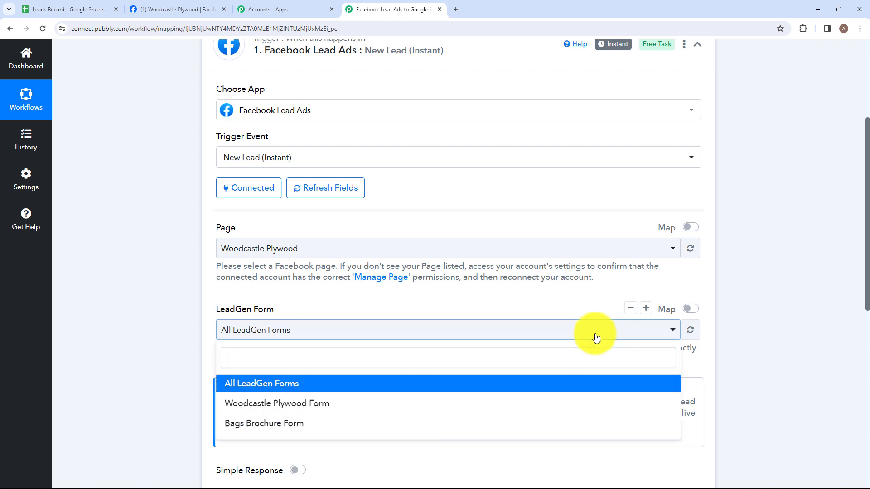
{"action": "left_click", "coordinate": [307, 407]}
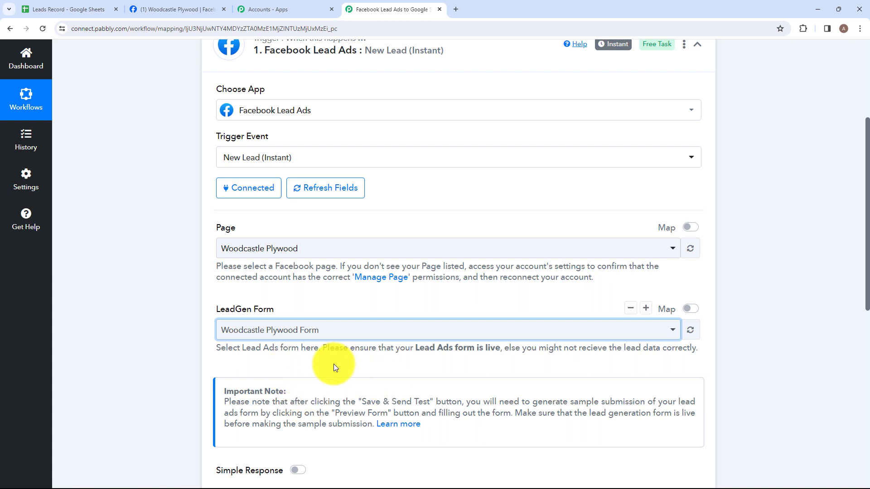
{"action": "scroll", "coordinate": [334, 363], "scroll_direction": "down", "scroll_amount": 1}
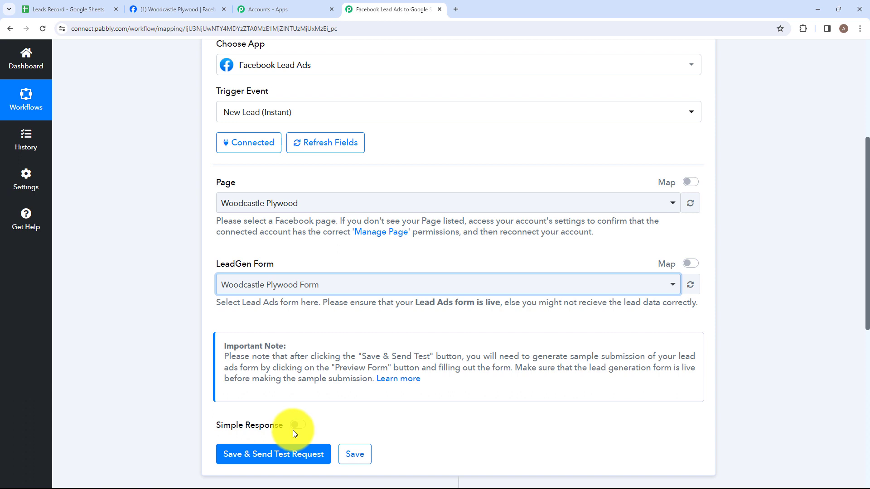
Save the trigger and send its test request, and open the Meta for Developers site in a new browser tab
{"action": "left_click", "coordinate": [284, 455]}
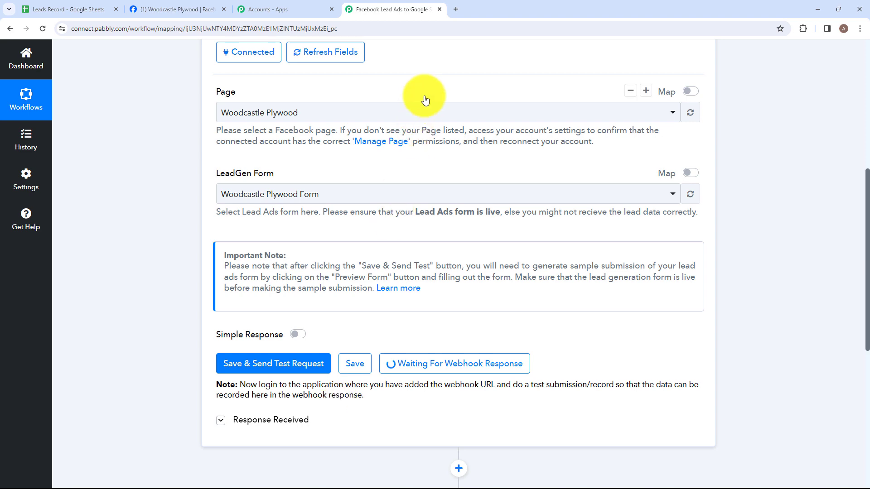
{"action": "left_click", "coordinate": [455, 8]}
{"action": "left_click", "coordinate": [400, 29]}
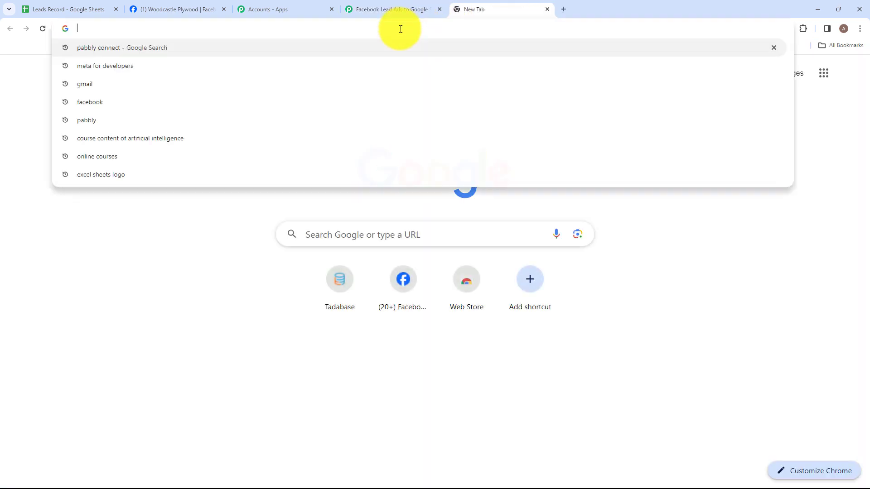
{"action": "type", "text": "meta"}
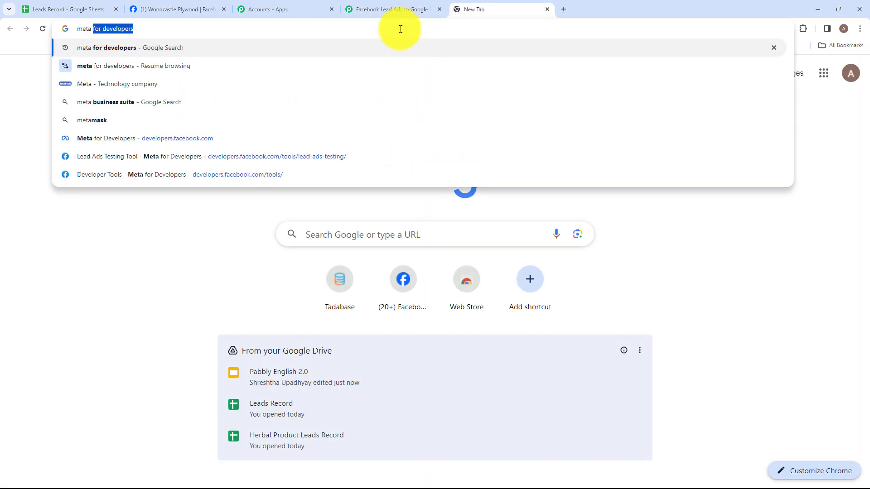
{"action": "key", "text": "Return"}
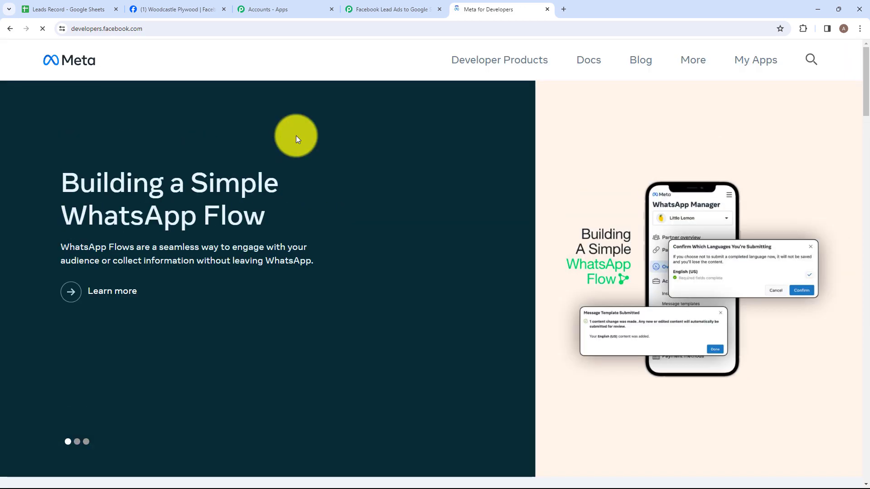
Open the Lead Ads RTU Debug Tool from the Meta developer tools
{"action": "left_click", "coordinate": [694, 62]}
{"action": "left_click", "coordinate": [533, 186]}
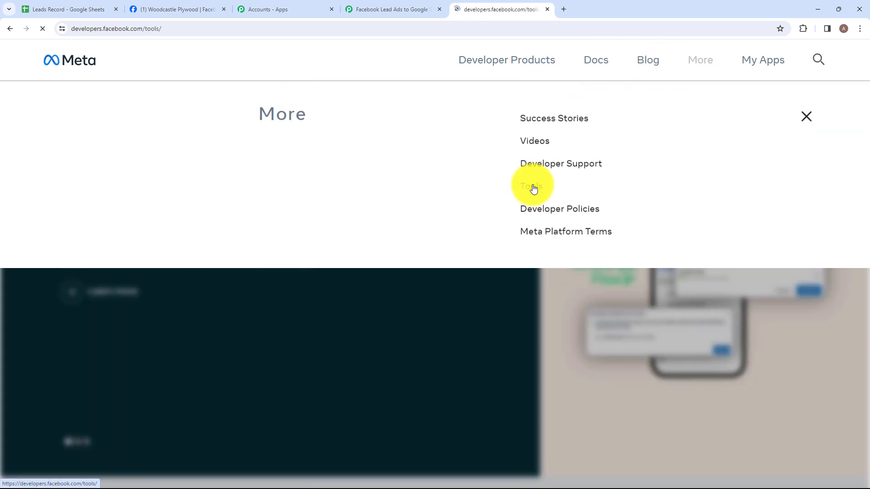
{"action": "scroll", "coordinate": [385, 278], "scroll_direction": "down", "scroll_amount": 4}
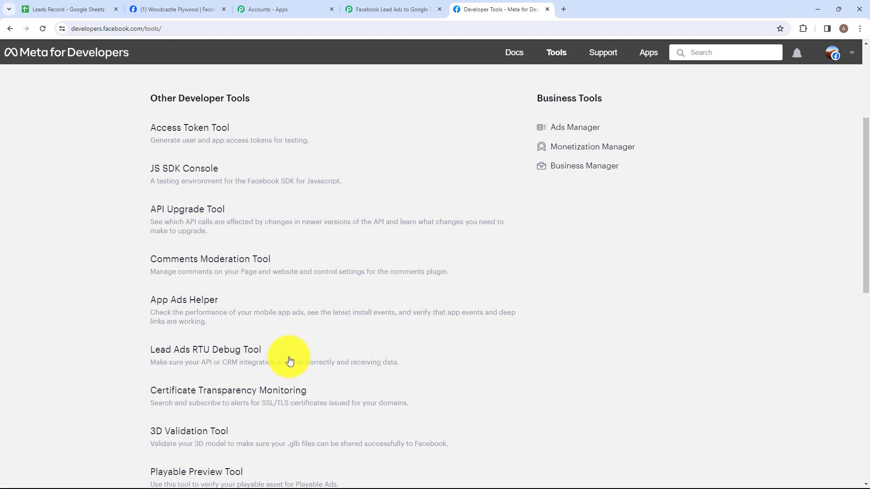
{"action": "left_click", "coordinate": [233, 350]}
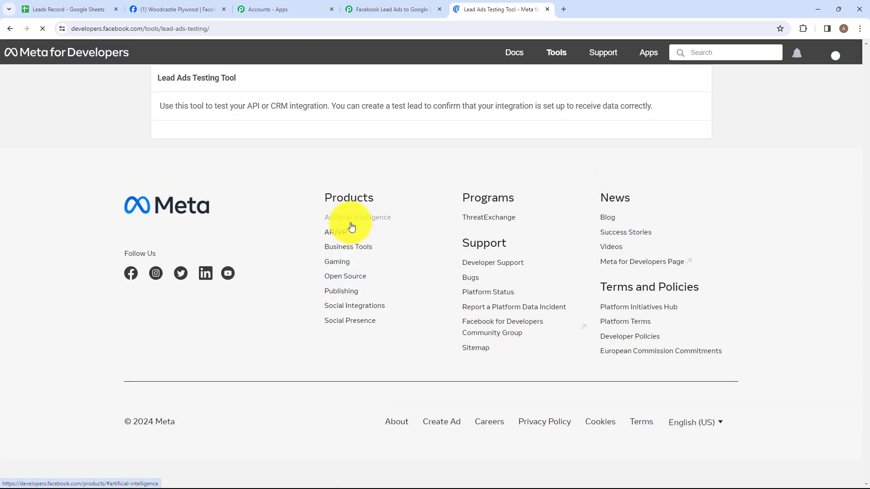
{"action": "left_click_drag", "start_coordinate": [160, 80], "coordinate": [258, 72]}
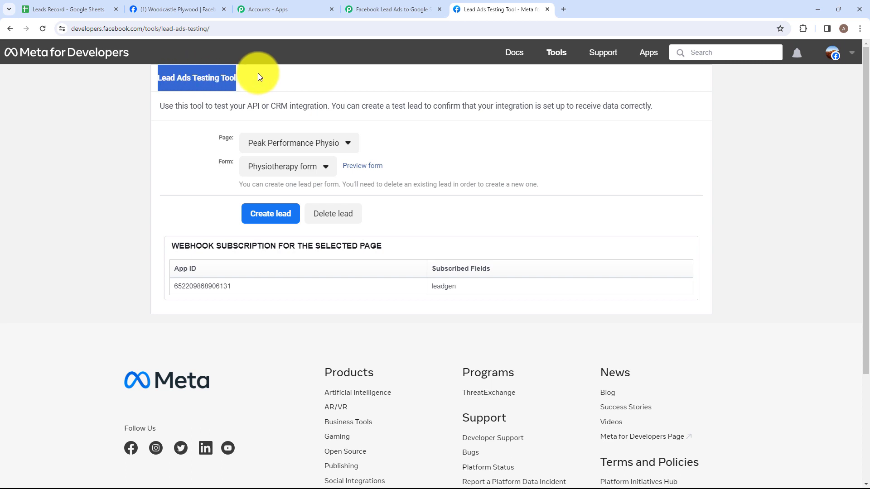
{"action": "left_click", "coordinate": [260, 72]}
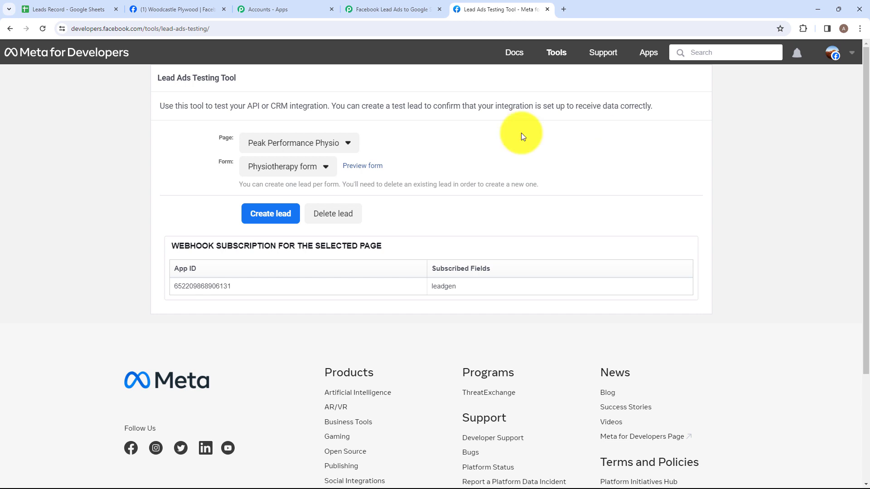
Delete the existing test lead of the Woodcastle Plywood page's Woodcastle Plywood Form and reload the testing tool
{"action": "left_click", "coordinate": [299, 148]}
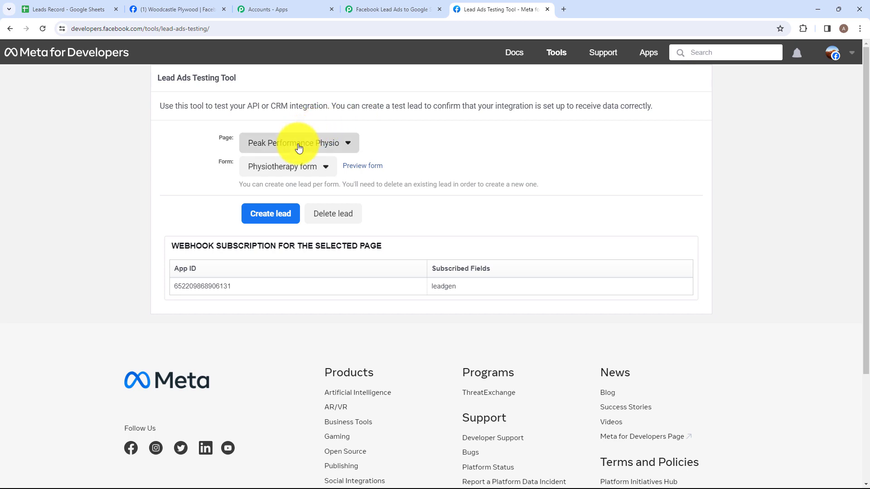
{"action": "scroll", "coordinate": [331, 267], "scroll_direction": "down", "scroll_amount": 1}
{"action": "scroll", "coordinate": [331, 267], "scroll_direction": "down", "scroll_amount": 12}
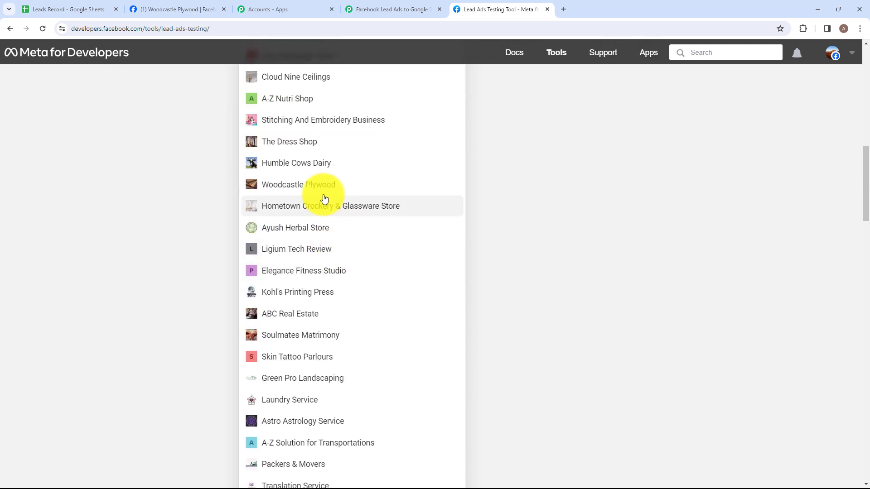
{"action": "left_click", "coordinate": [301, 181]}
{"action": "scroll", "coordinate": [303, 175], "scroll_direction": "up", "scroll_amount": 2}
{"action": "left_click", "coordinate": [290, 166]}
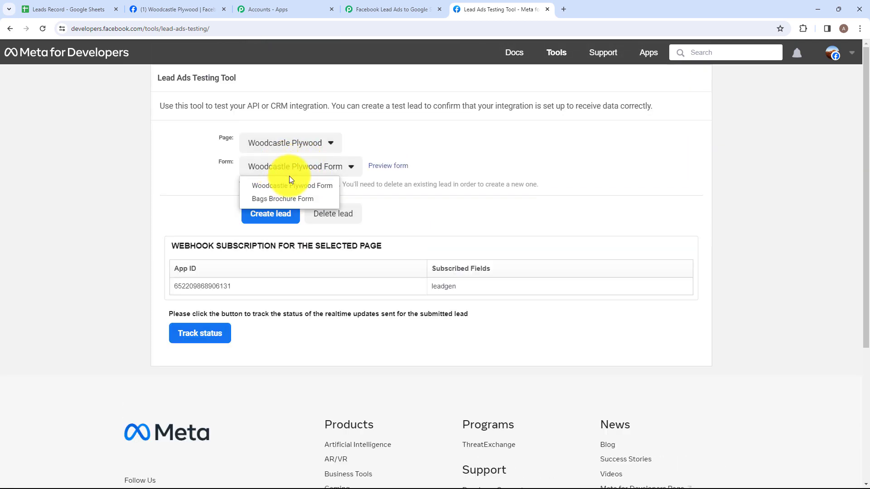
{"action": "left_click", "coordinate": [304, 190]}
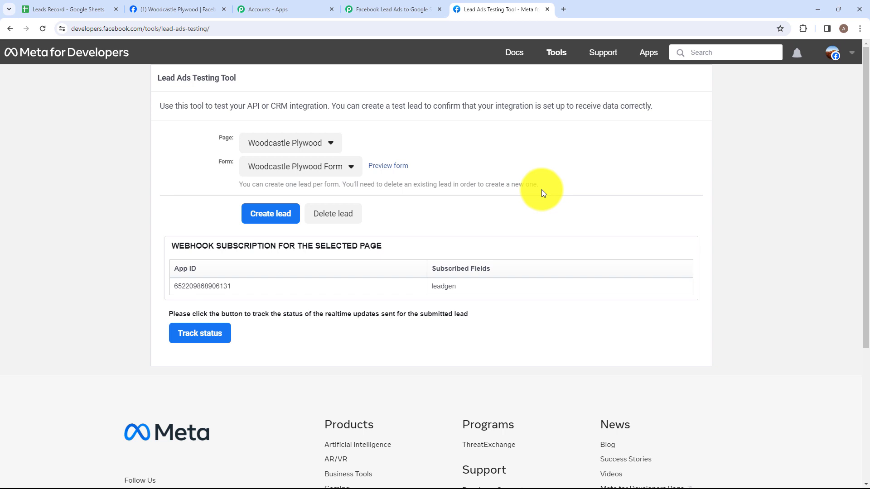
{"action": "left_click", "coordinate": [341, 222]}
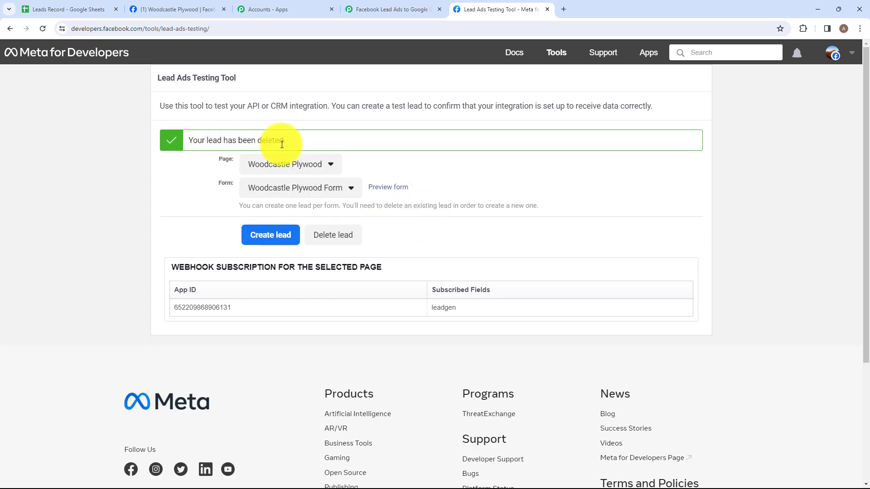
{"action": "left_click", "coordinate": [42, 30]}
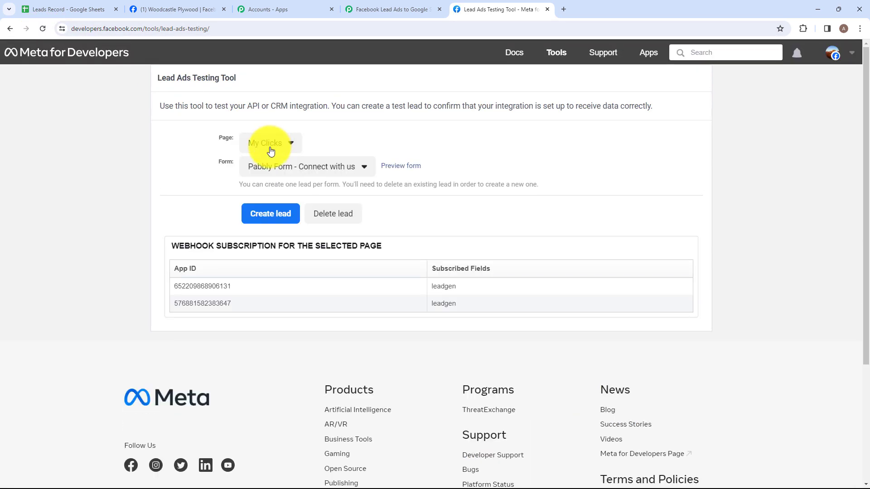
Select the Woodcastle Plywood page in the reloaded testing tool and preview its Woodcastle Plywood Form
{"action": "left_click", "coordinate": [271, 144]}
{"action": "scroll", "coordinate": [334, 320], "scroll_direction": "down", "scroll_amount": 7}
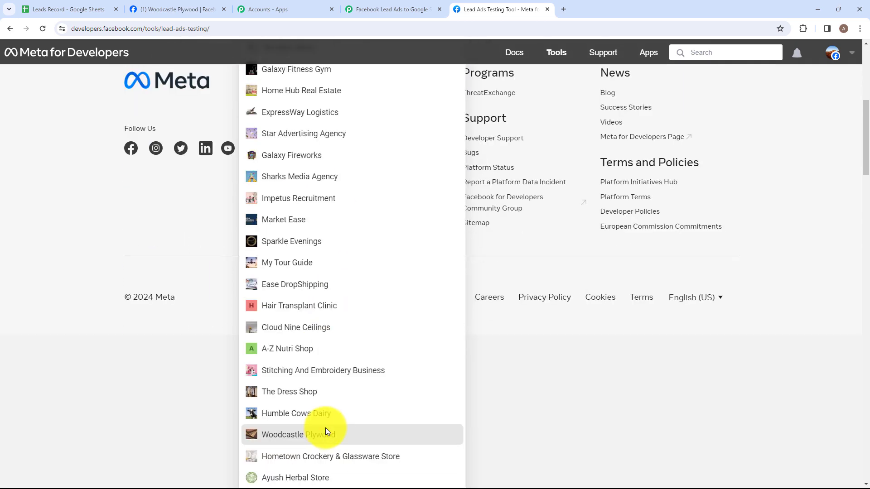
{"action": "left_click", "coordinate": [322, 432]}
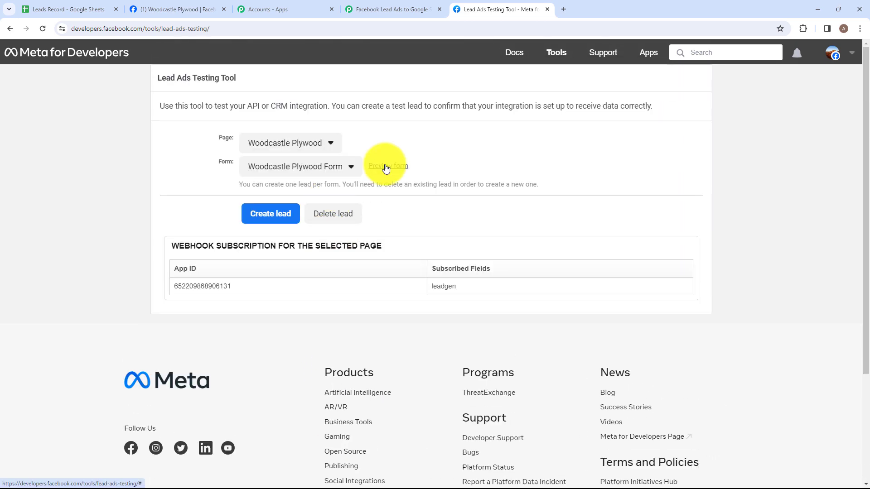
{"action": "left_click", "coordinate": [385, 167]}
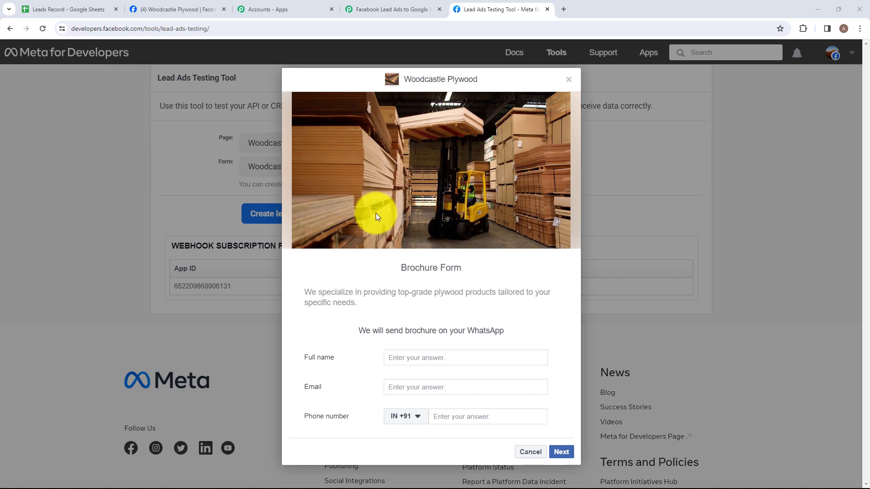
Submit a test lead through the brochure form with a full name, email and phone number, and close the form
{"action": "left_click", "coordinate": [416, 357]}
{"action": "type", "text": "Smart User"}
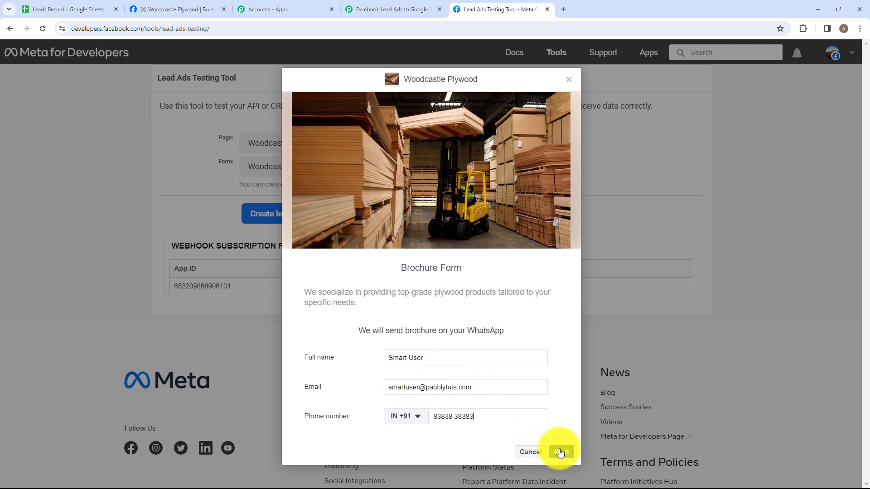
{"action": "left_click", "coordinate": [563, 447]}
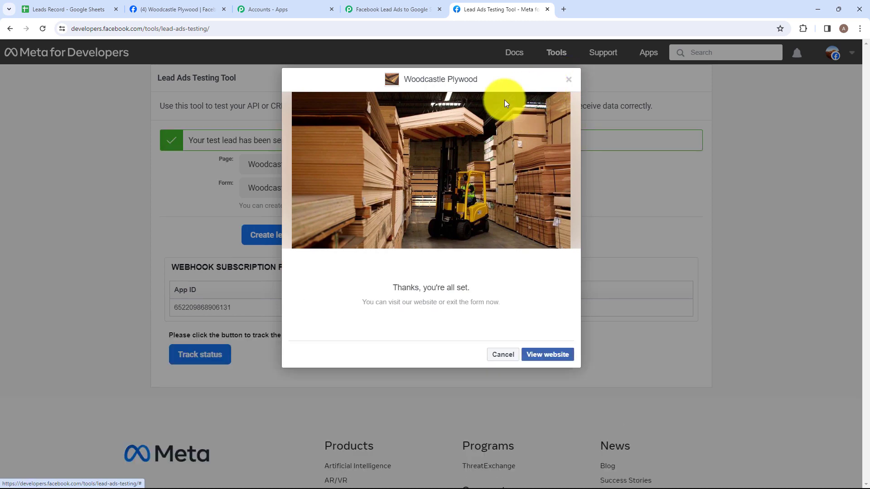
{"action": "left_click", "coordinate": [570, 80]}
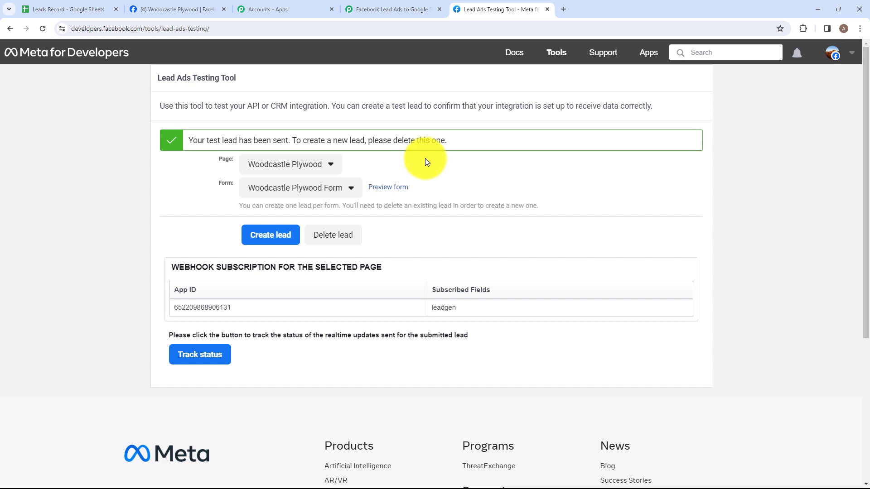
Switch back to Pabbly Connect and check the lead's full name, email and phone number in the trigger's received response
{"action": "left_click", "coordinate": [383, 9]}
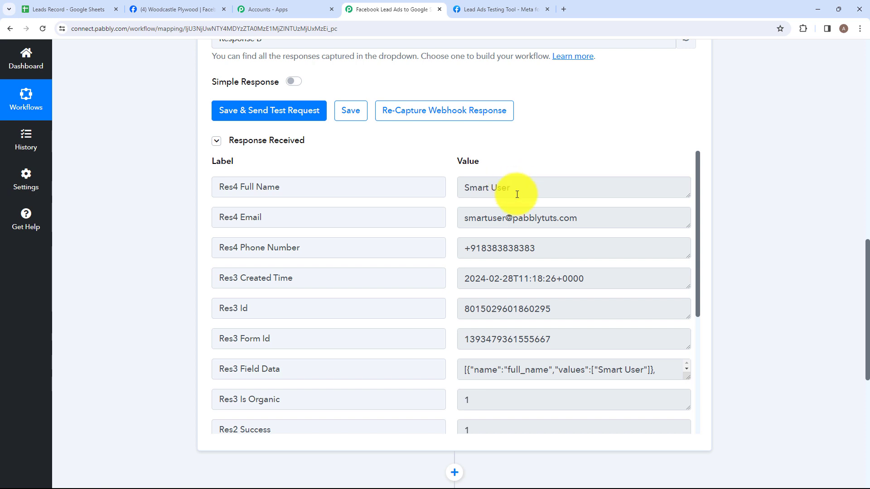
{"action": "left_click_drag", "start_coordinate": [516, 188], "coordinate": [435, 188]}
{"action": "left_click_drag", "start_coordinate": [585, 223], "coordinate": [414, 235]}
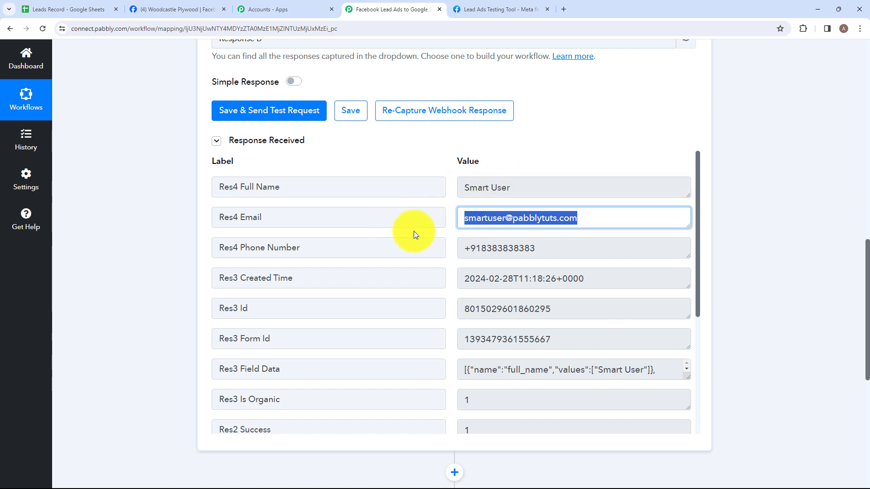
{"action": "left_click_drag", "start_coordinate": [535, 253], "coordinate": [450, 234]}
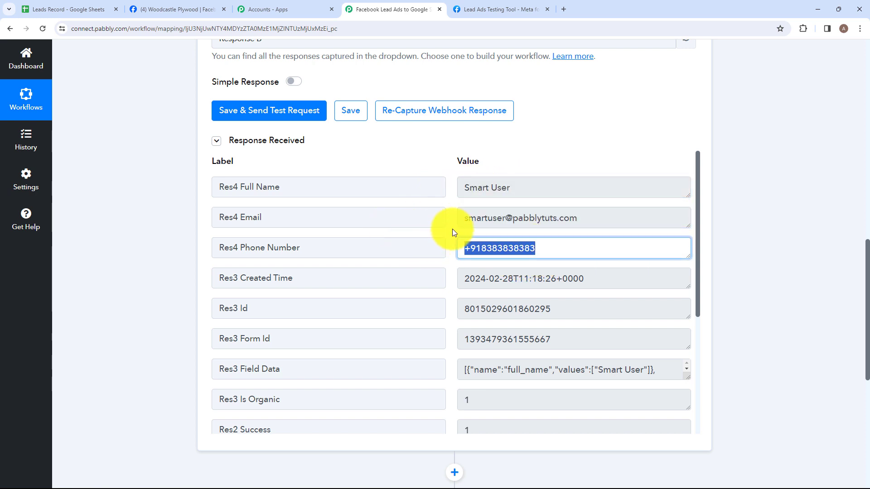
{"action": "scroll", "coordinate": [452, 229], "scroll_direction": "down", "scroll_amount": 5}
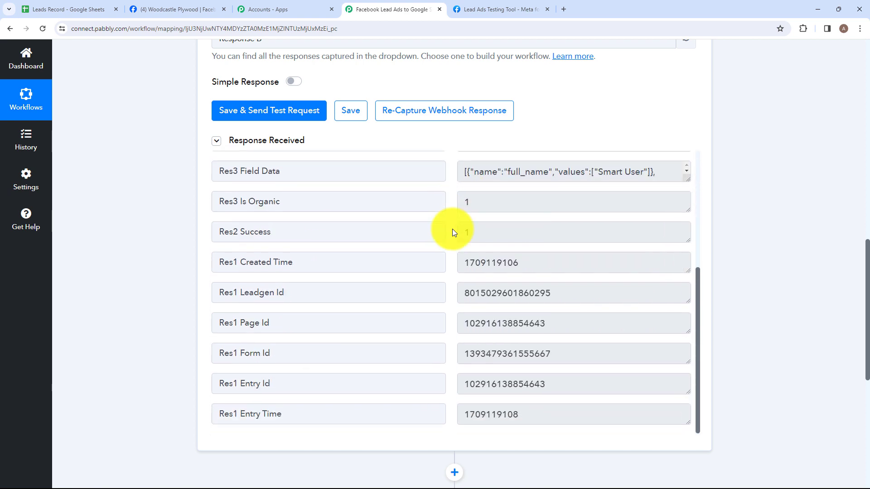
Choose Google Sheets as the workflow's action application
{"action": "scroll", "coordinate": [452, 230], "scroll_direction": "down", "scroll_amount": 5}
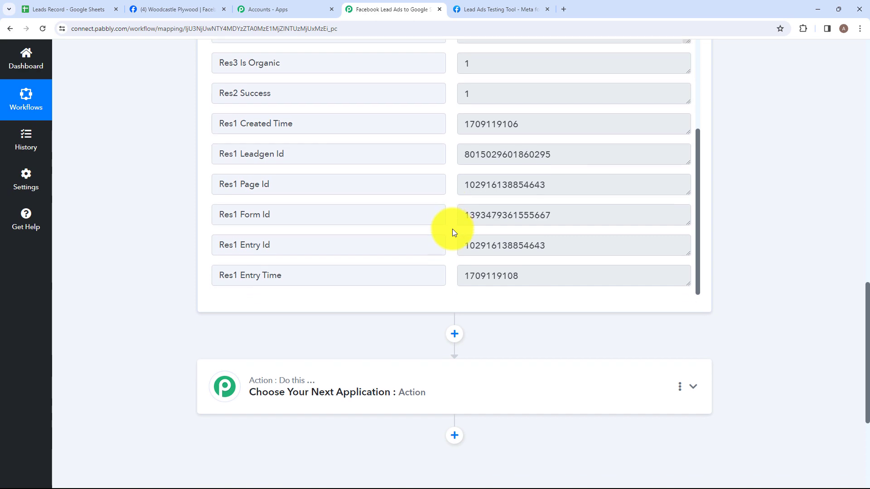
{"action": "left_click", "coordinate": [444, 296]}
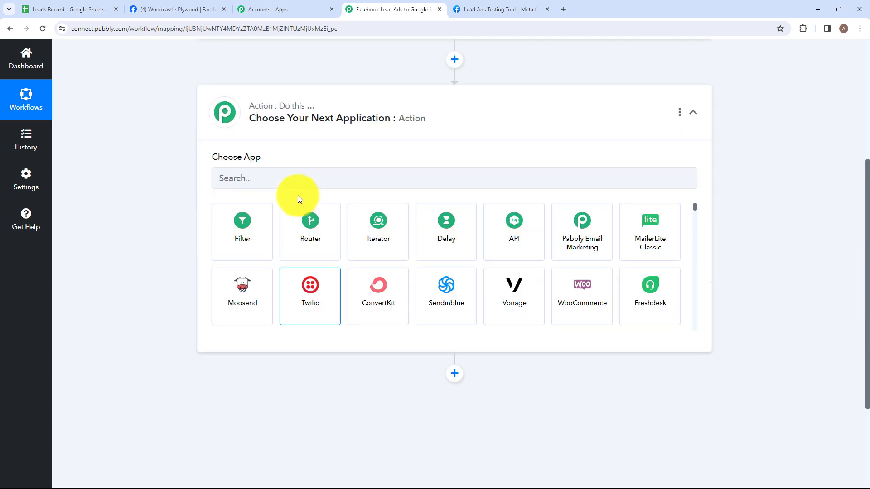
{"action": "left_click", "coordinate": [278, 236]}
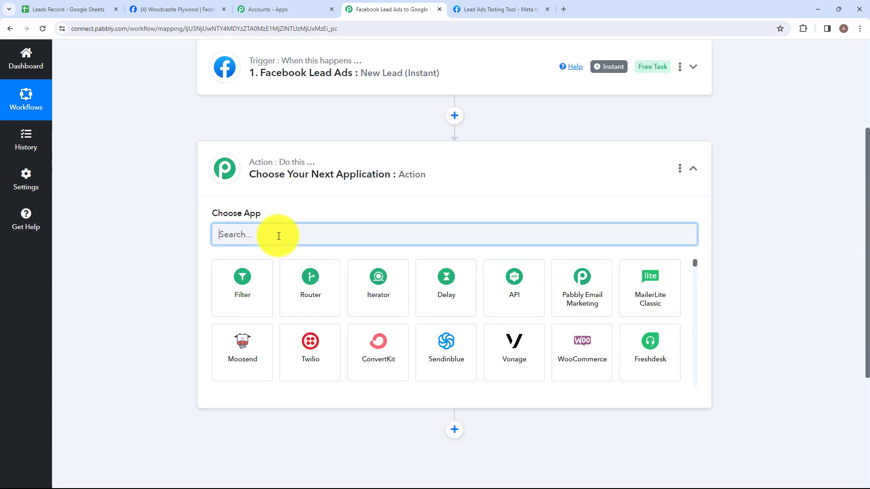
{"action": "type", "text": "Goog"}
{"action": "left_click", "coordinate": [292, 277]}
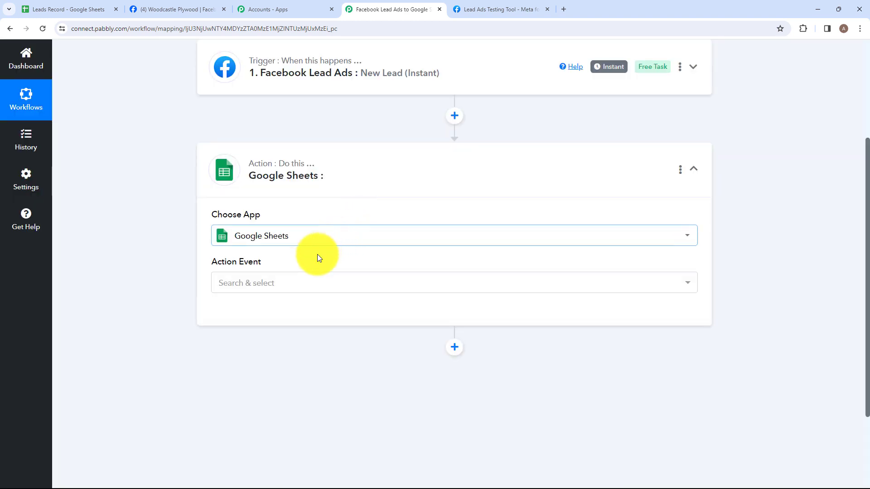
Set the action event of the Google Sheets step to Add New Row
{"action": "left_click", "coordinate": [267, 283]}
{"action": "left_click", "coordinate": [290, 290]}
{"action": "left_click", "coordinate": [292, 289]}
{"action": "scroll", "coordinate": [317, 268], "scroll_direction": "up", "scroll_amount": 2}
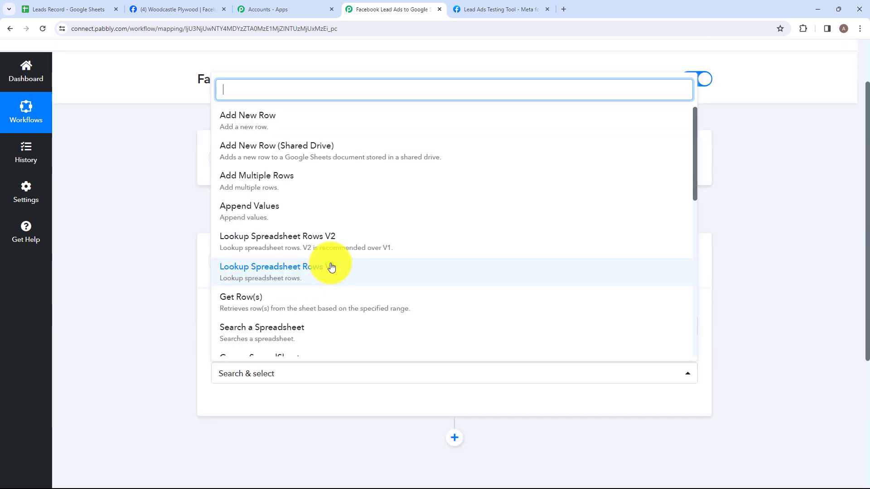
{"action": "scroll", "coordinate": [331, 267], "scroll_direction": "down", "scroll_amount": 5}
{"action": "scroll", "coordinate": [332, 258], "scroll_direction": "up", "scroll_amount": 5}
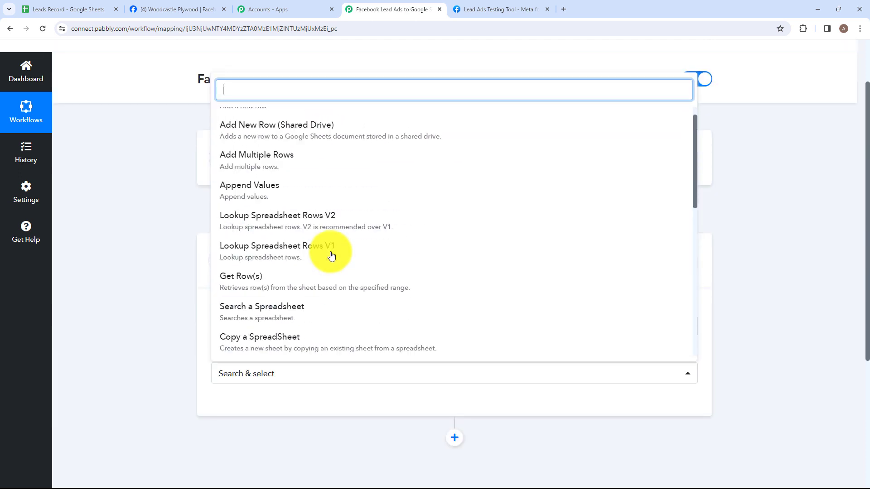
{"action": "scroll", "coordinate": [331, 256], "scroll_direction": "up", "scroll_amount": 1}
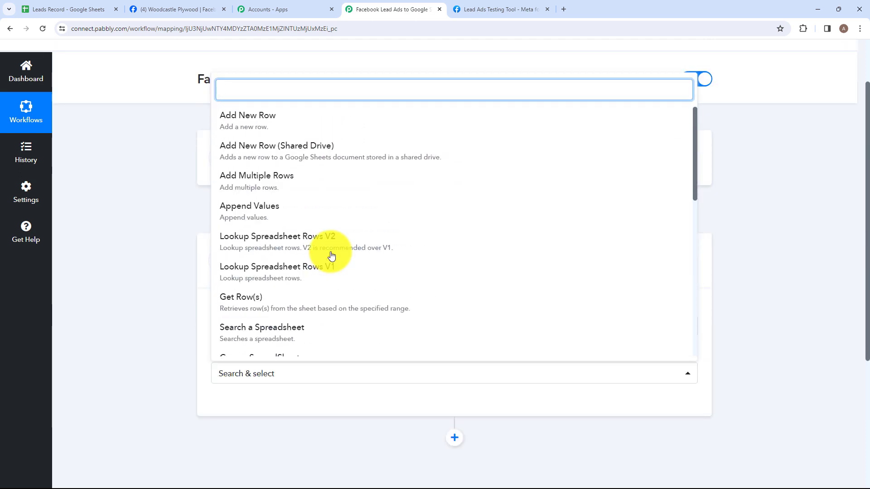
{"action": "left_click", "coordinate": [318, 126]}
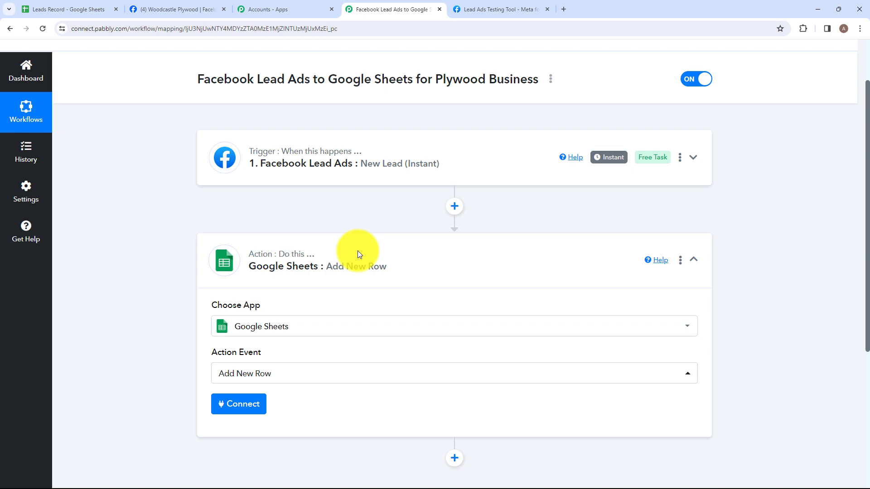
Connect the Google Sheets action through a new connection by signing in with the Google account and allowing access
{"action": "left_click", "coordinate": [249, 408]}
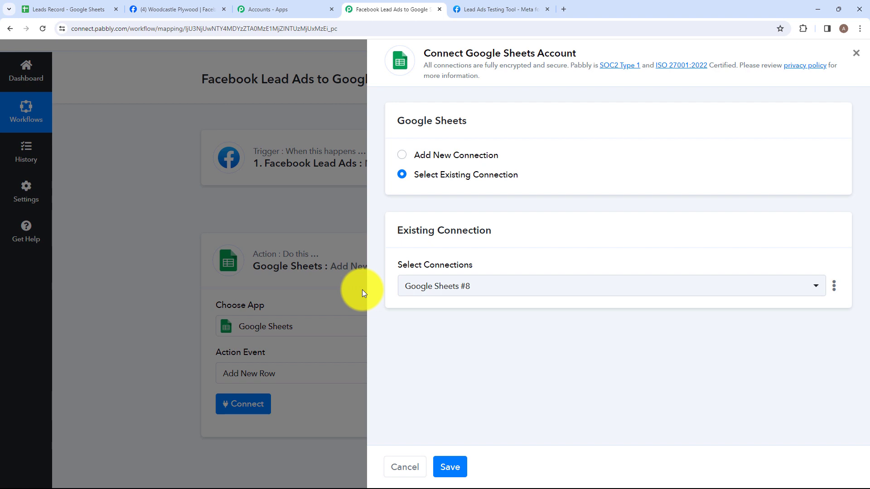
{"action": "left_click", "coordinate": [403, 158]}
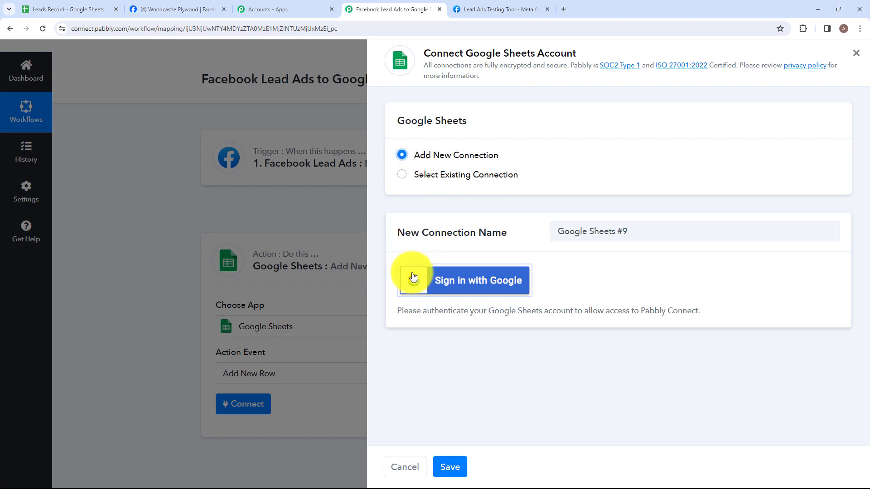
{"action": "left_click", "coordinate": [437, 286]}
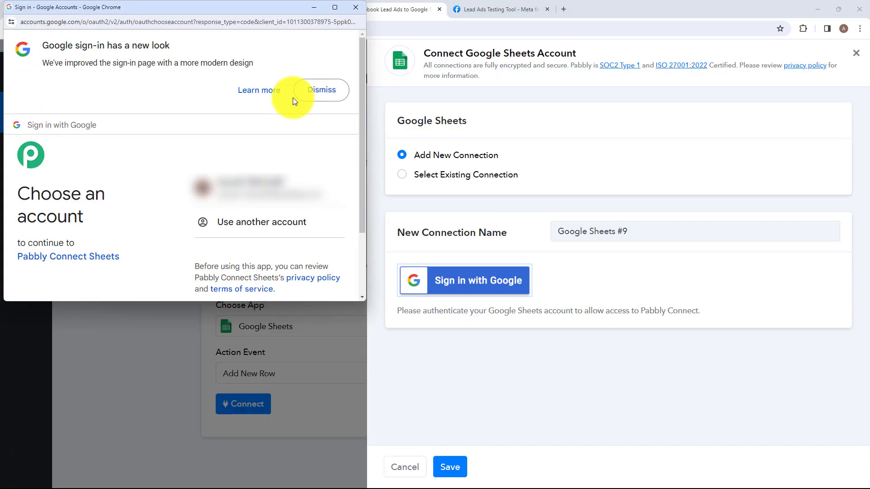
{"action": "left_click", "coordinate": [276, 199]}
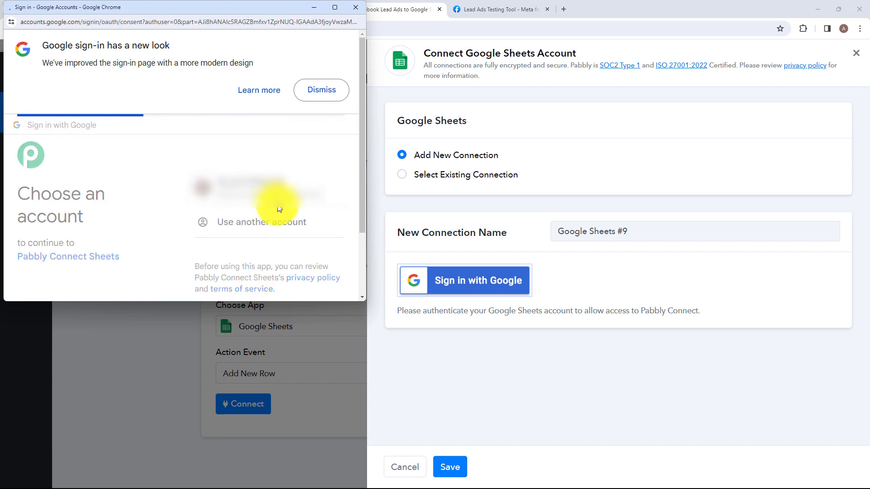
{"action": "scroll", "coordinate": [279, 206], "scroll_direction": "down", "scroll_amount": 5}
{"action": "left_click", "coordinate": [285, 228]}
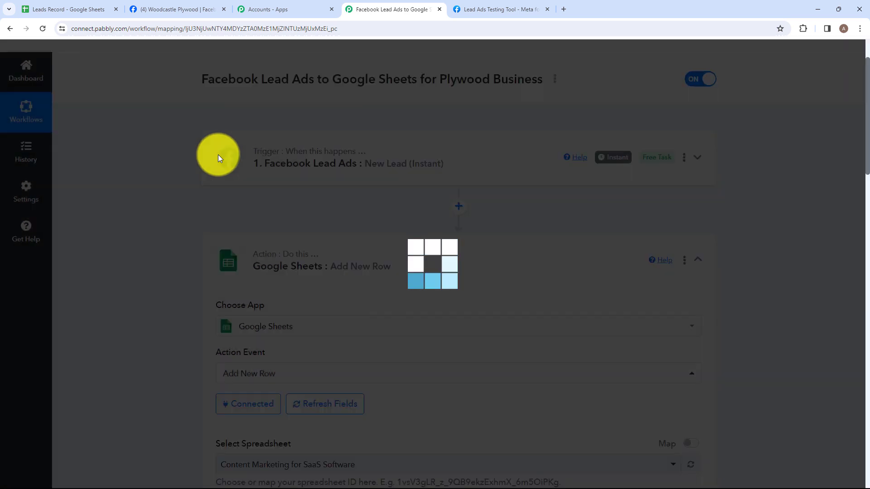
Choose Leads Record as the spreadsheet for the Google Sheets action
{"action": "scroll", "coordinate": [302, 237], "scroll_direction": "down", "scroll_amount": 4}
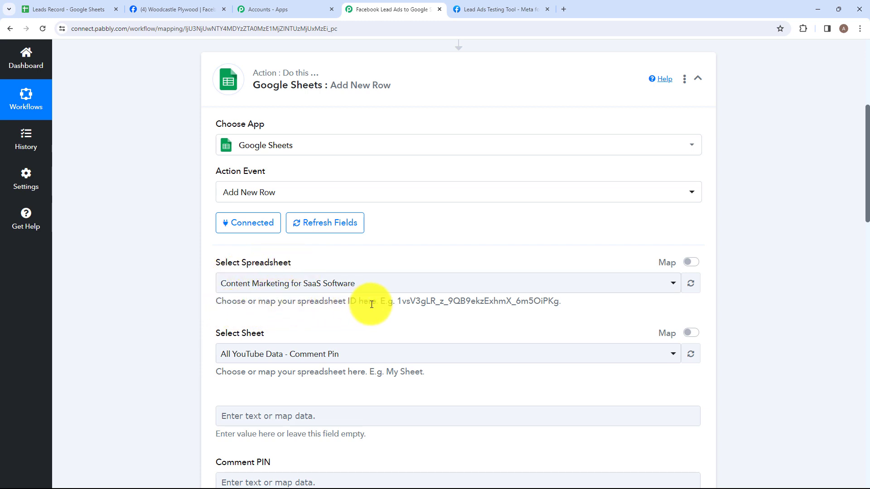
{"action": "left_click", "coordinate": [391, 283]}
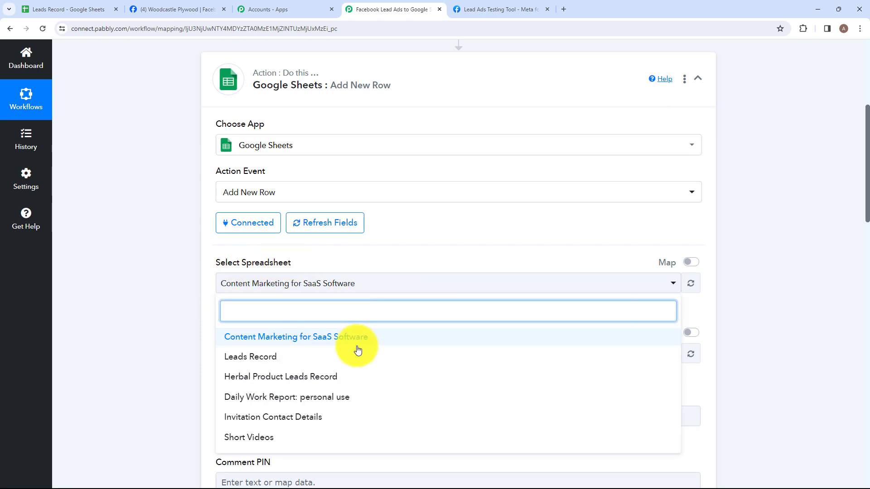
{"action": "left_click", "coordinate": [309, 356]}
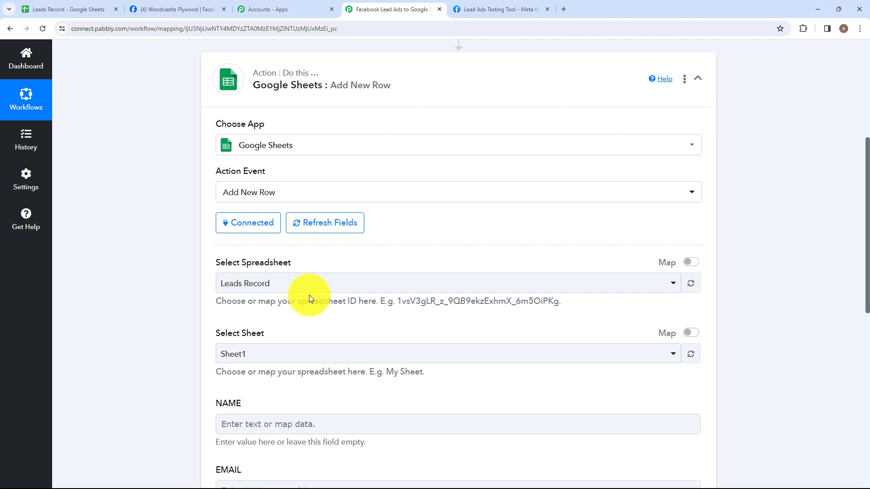
Check the selected sheet name, Sheet1, against the Leads Record spreadsheet and return to the workflow
{"action": "scroll", "coordinate": [309, 295], "scroll_direction": "down", "scroll_amount": 2}
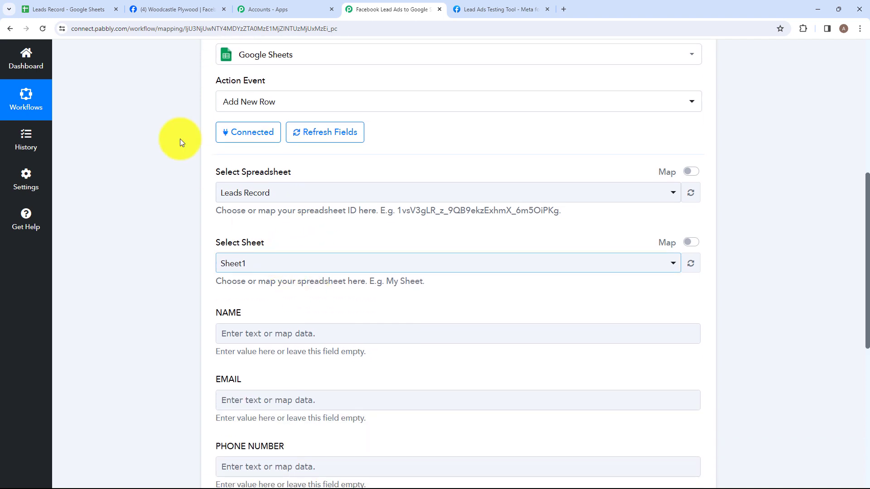
{"action": "left_click", "coordinate": [28, 10]}
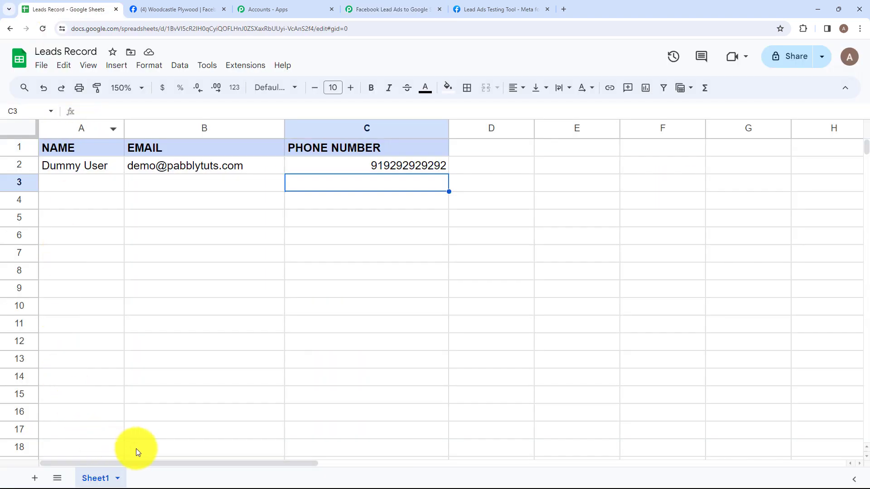
{"action": "left_click", "coordinate": [379, 7]}
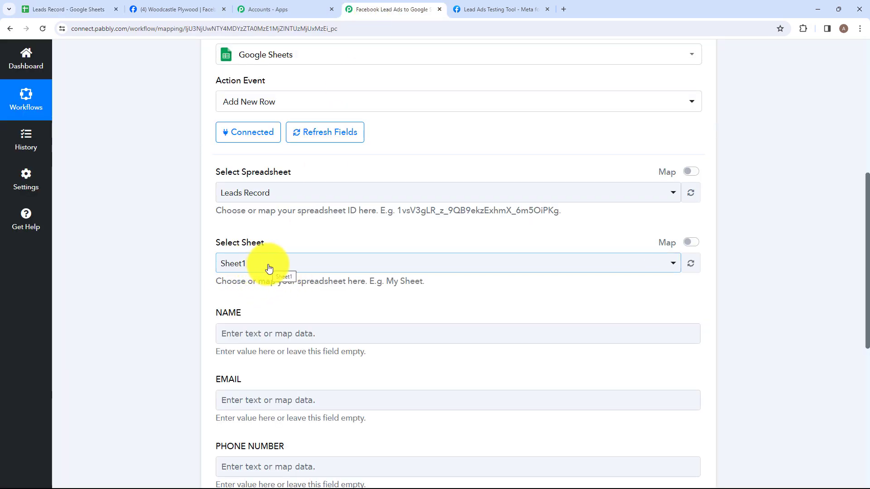
{"action": "left_click", "coordinate": [84, 9]}
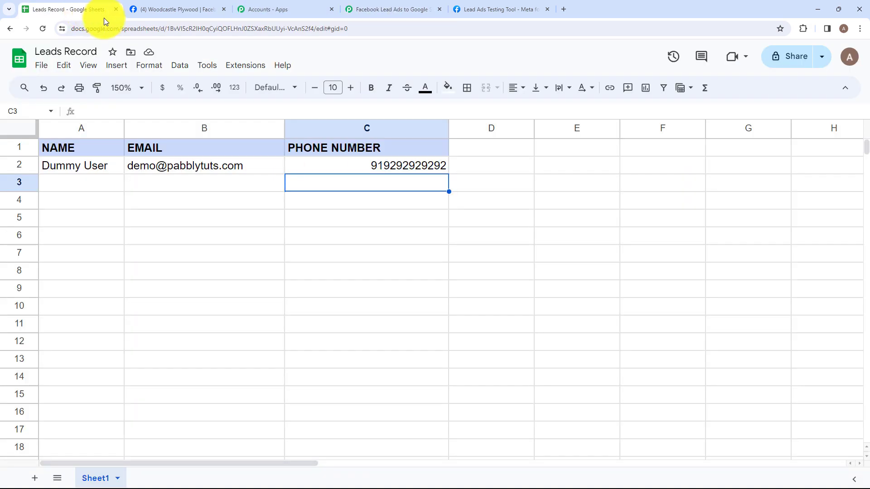
{"action": "left_click", "coordinate": [180, 169]}
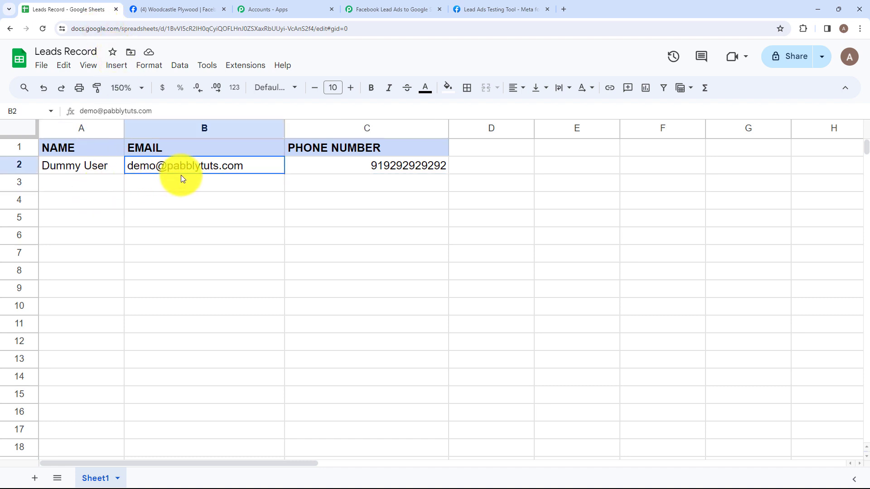
{"action": "left_click", "coordinate": [341, 181]}
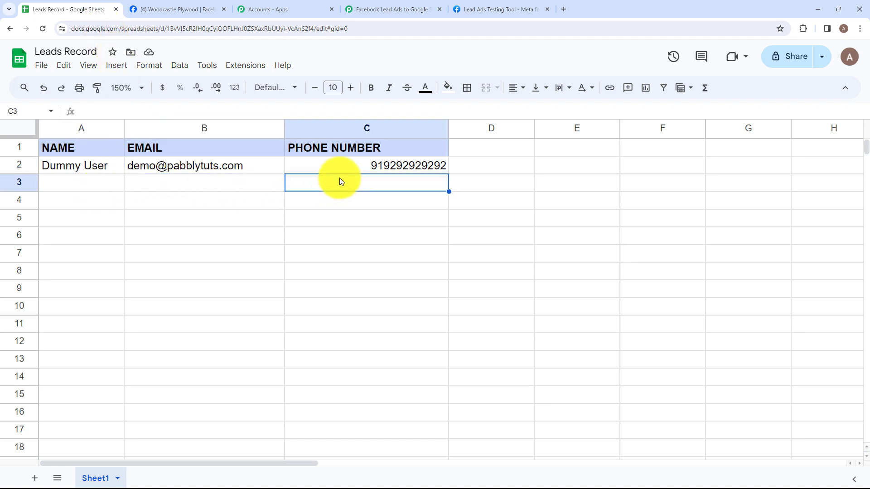
{"action": "left_click", "coordinate": [372, 6]}
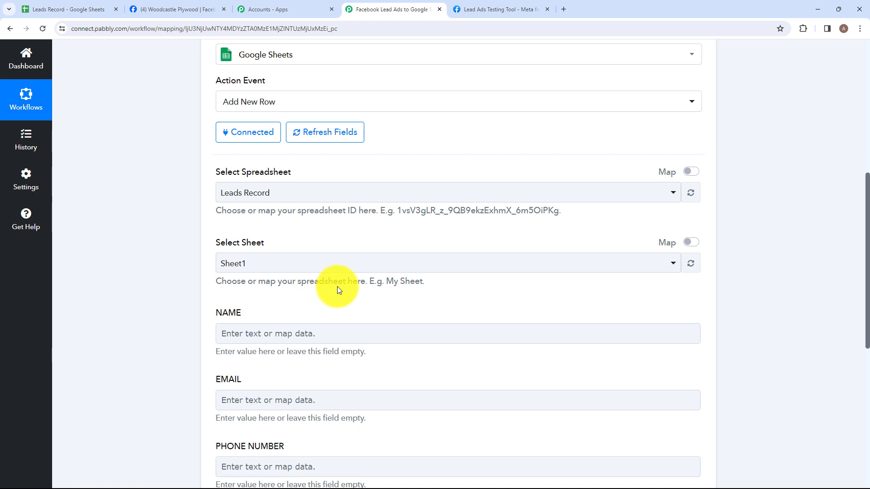
Compare the action's NAME, EMAIL and PHONE NUMBER fields with the column headers in the Leads Record spreadsheet
{"action": "scroll", "coordinate": [325, 298], "scroll_direction": "down", "scroll_amount": 1}
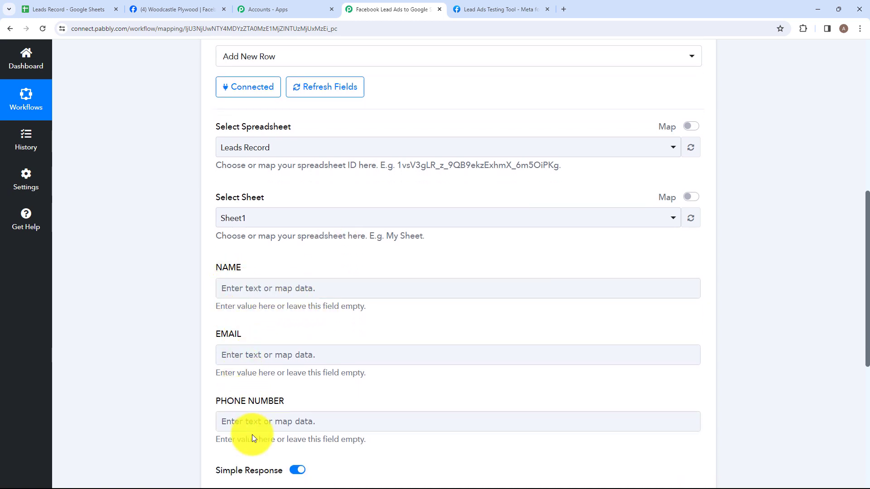
{"action": "left_click", "coordinate": [87, 9]}
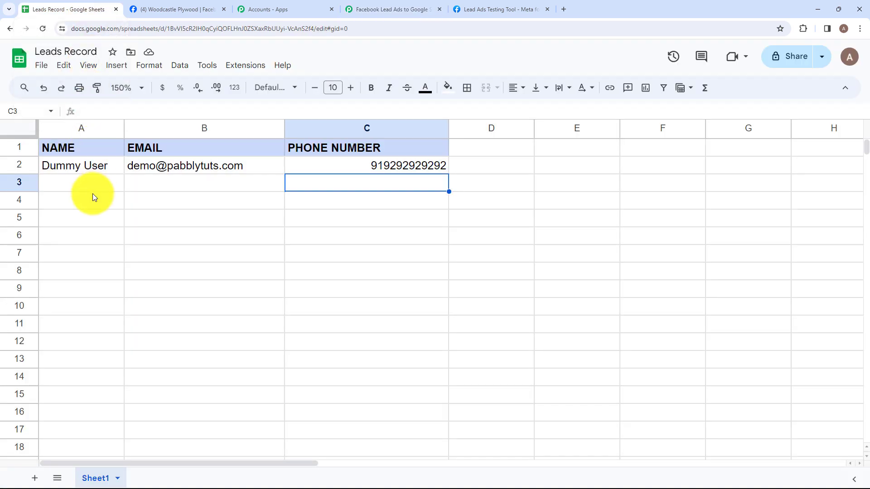
{"action": "left_click", "coordinate": [365, 8]}
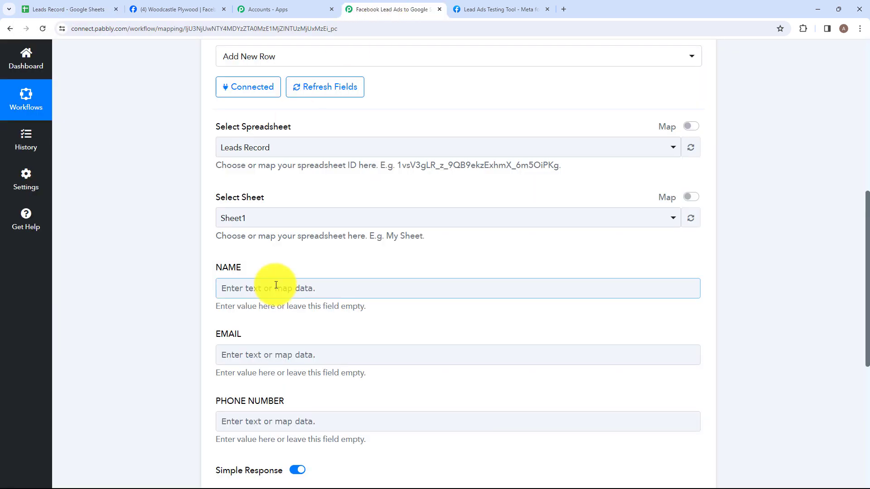
{"action": "left_click", "coordinate": [92, 4]}
{"action": "left_click", "coordinate": [79, 189]}
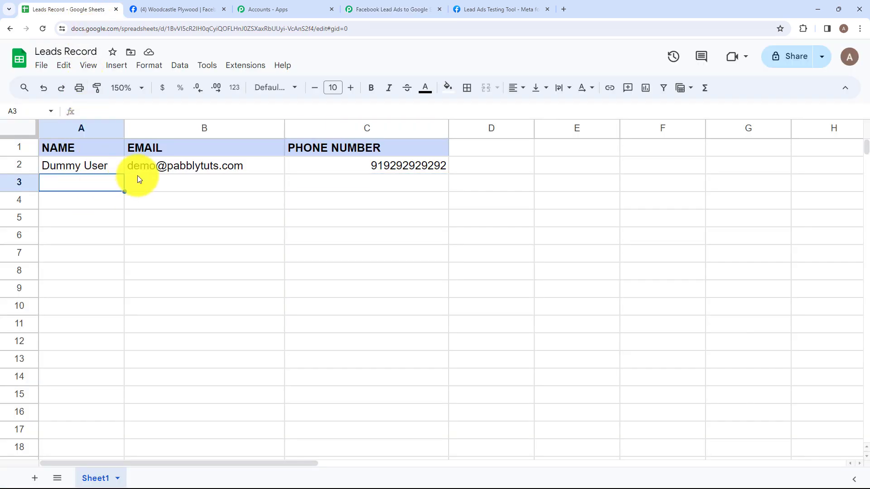
{"action": "left_click", "coordinate": [138, 179]}
{"action": "left_click", "coordinate": [307, 167]}
{"action": "left_click", "coordinate": [381, 9]}
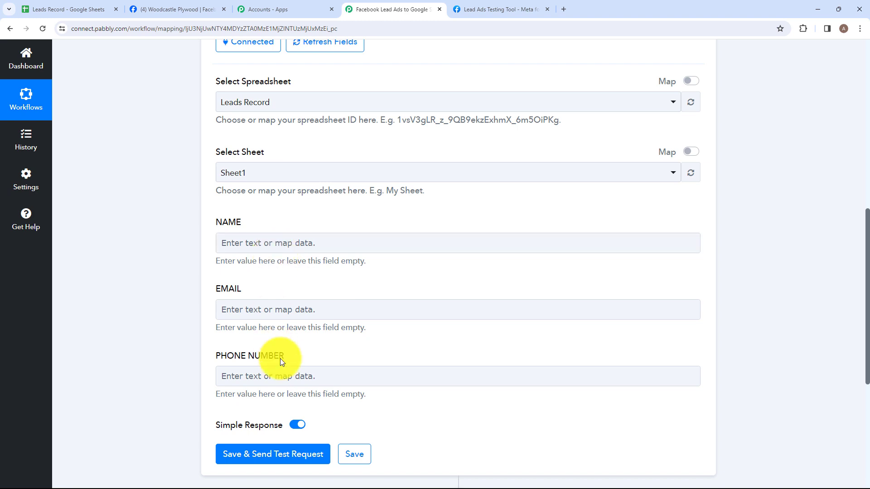
Map the NAME field to the Full Name value from the Facebook Lead Ads trigger
{"action": "left_click", "coordinate": [256, 249]}
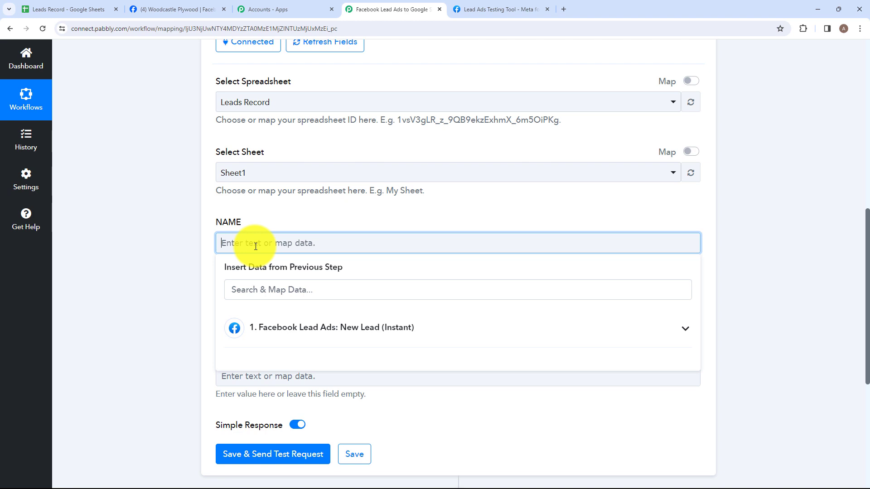
{"action": "left_click", "coordinate": [275, 334]}
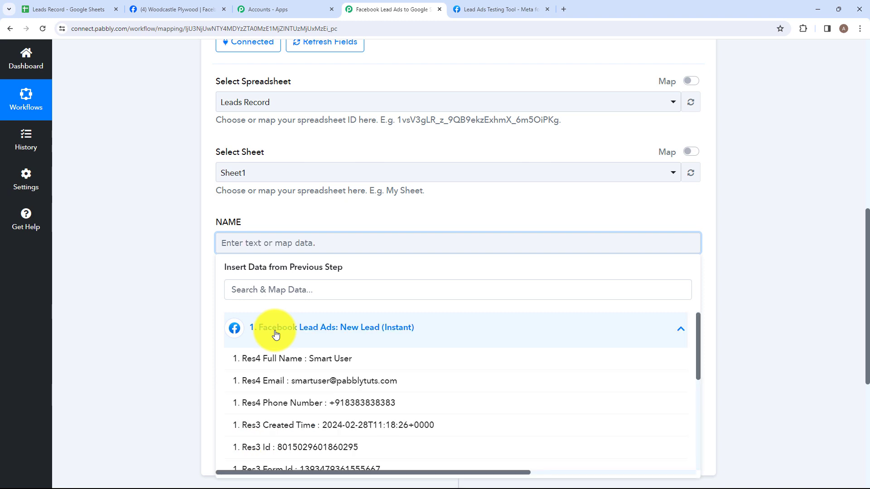
{"action": "left_click", "coordinate": [303, 365]}
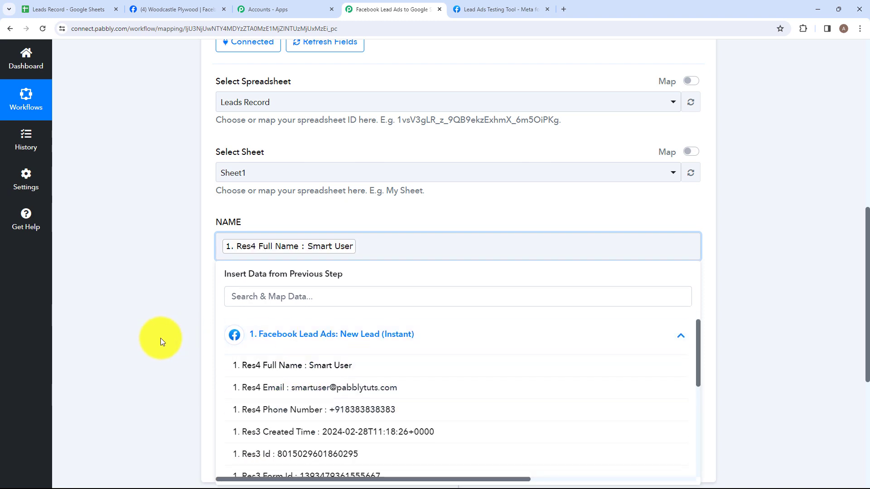
{"action": "left_click", "coordinate": [160, 339]}
Map the EMAIL field to the Email value from the Facebook Lead Ads trigger
{"action": "left_click", "coordinate": [266, 318]}
{"action": "left_click", "coordinate": [302, 400]}
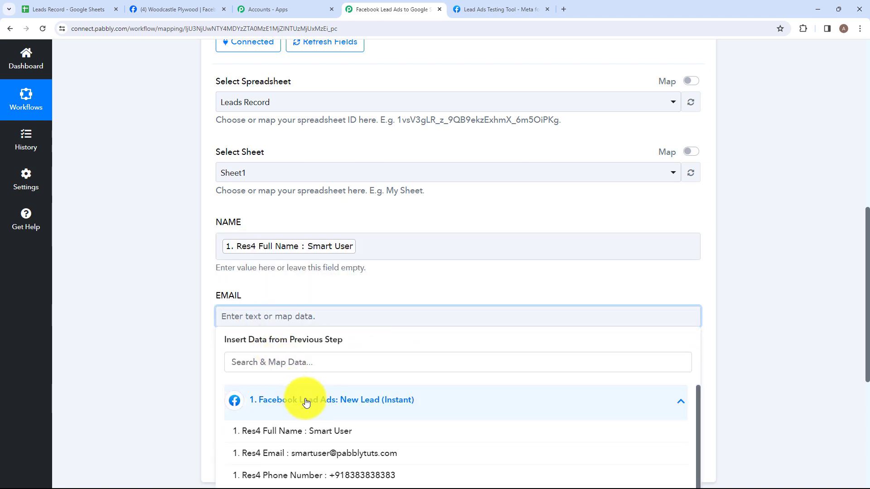
{"action": "left_click", "coordinate": [330, 453]}
{"action": "left_click", "coordinate": [195, 402]}
Map the PHONE NUMBER field to the Phone Number value from the Facebook Lead Ads trigger
{"action": "left_click", "coordinate": [233, 387]}
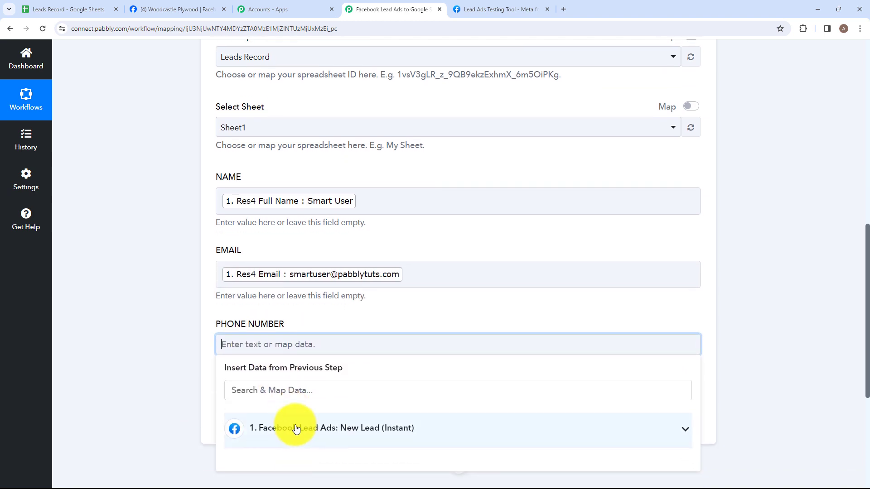
{"action": "left_click", "coordinate": [292, 374]}
{"action": "left_click", "coordinate": [298, 415]}
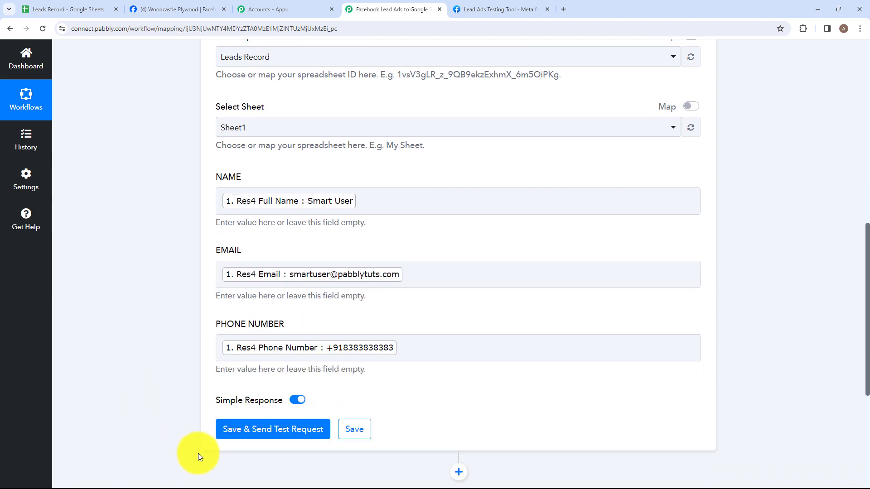
Save the Google Sheets action, send a test request and review the response received
{"action": "left_click", "coordinate": [265, 440]}
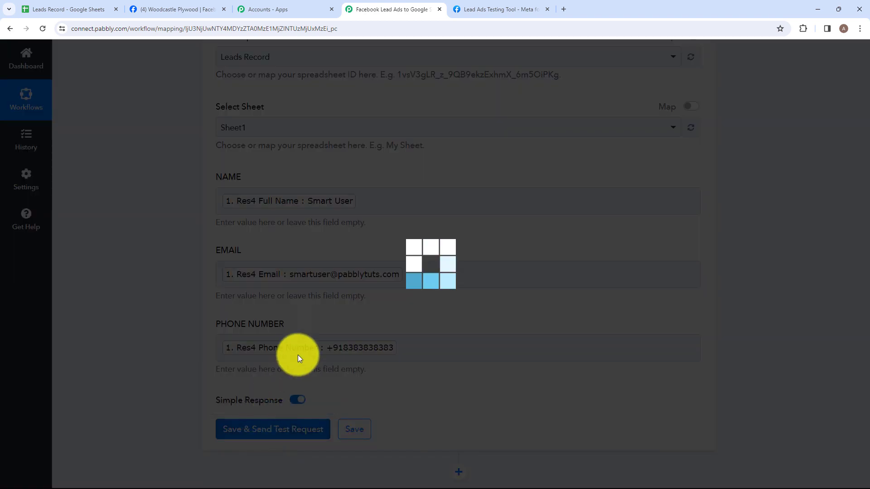
{"action": "scroll", "coordinate": [415, 311], "scroll_direction": "down", "scroll_amount": 3}
{"action": "scroll", "coordinate": [414, 311], "scroll_direction": "down", "scroll_amount": 2}
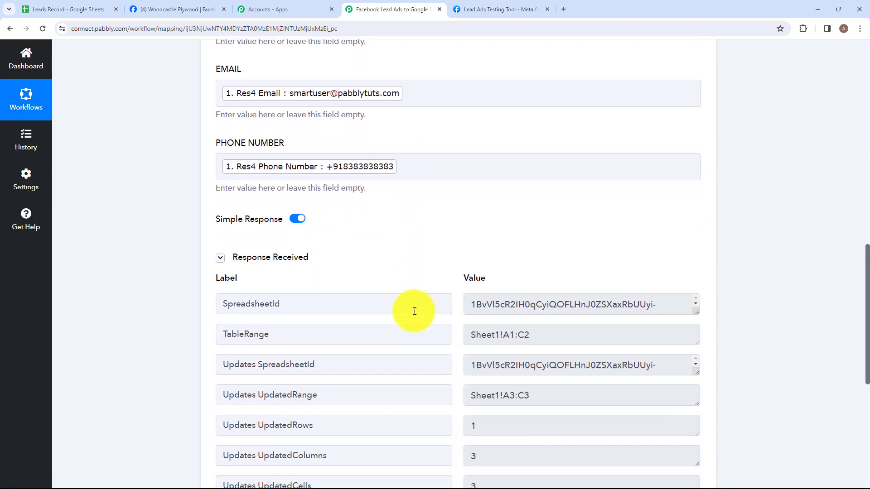
{"action": "scroll", "coordinate": [415, 311], "scroll_direction": "down", "scroll_amount": 1}
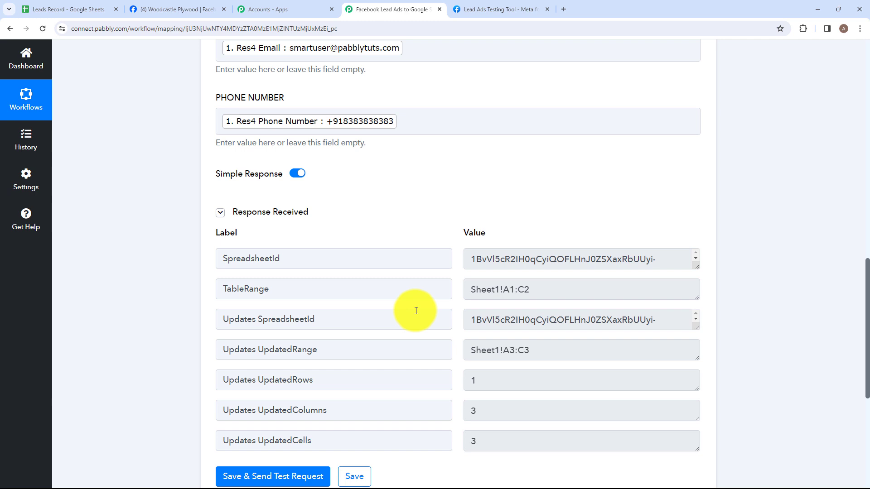
Open the Leads Record spreadsheet and check the name, email and phone number of the test lead in row 3
{"action": "left_click", "coordinate": [45, 10]}
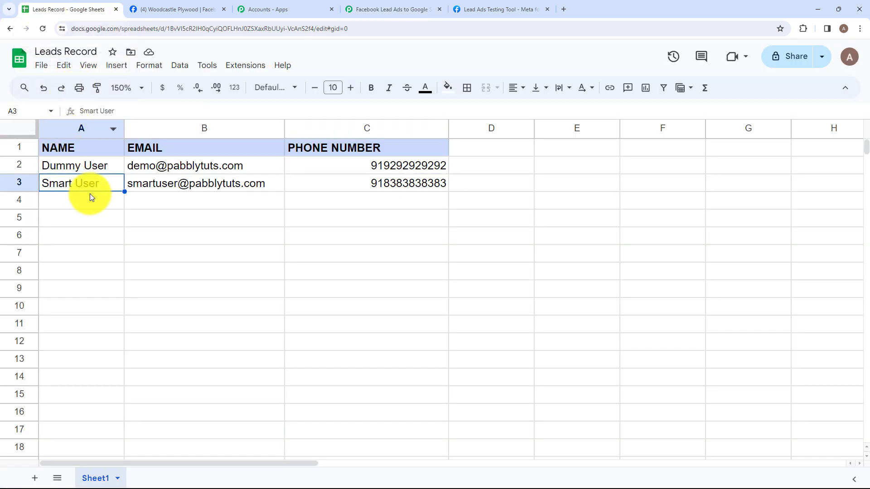
{"action": "left_click", "coordinate": [155, 181]}
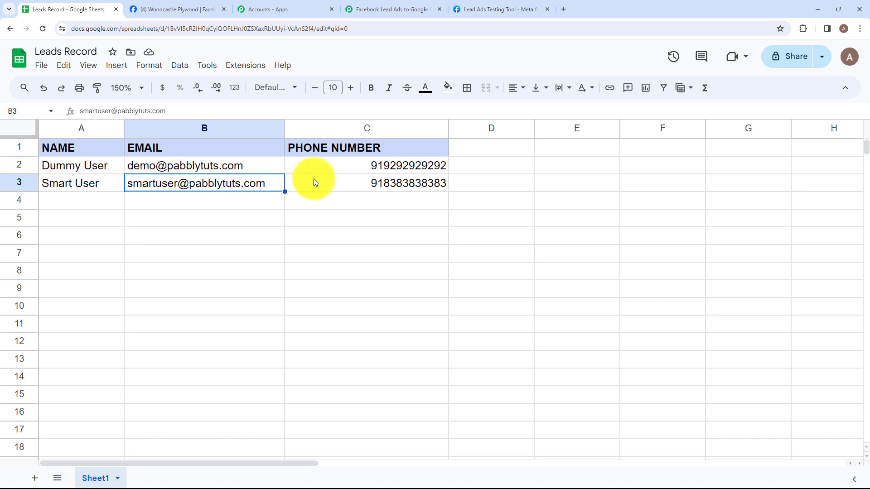
{"action": "left_click", "coordinate": [295, 183]}
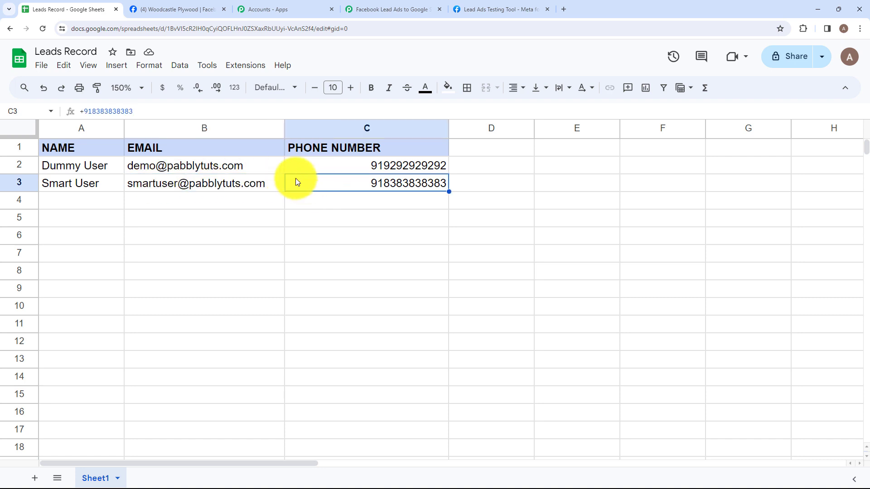
{"action": "left_click", "coordinate": [105, 184]}
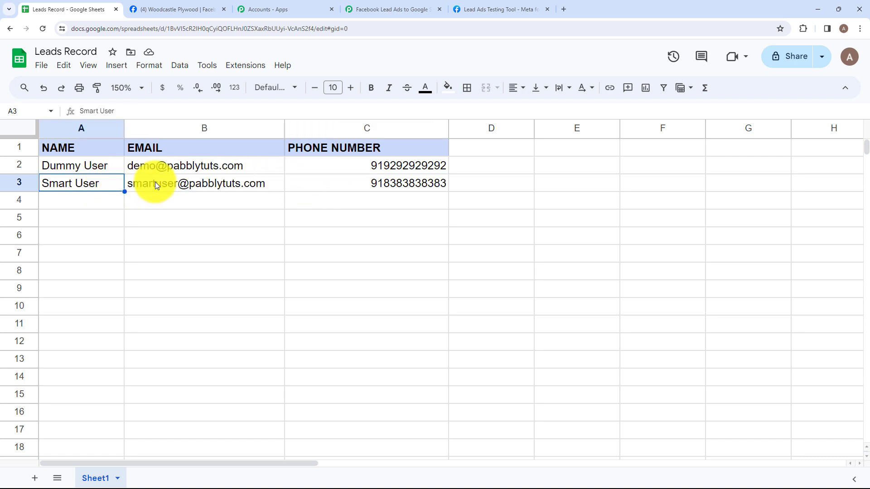
{"action": "left_click", "coordinate": [176, 182]}
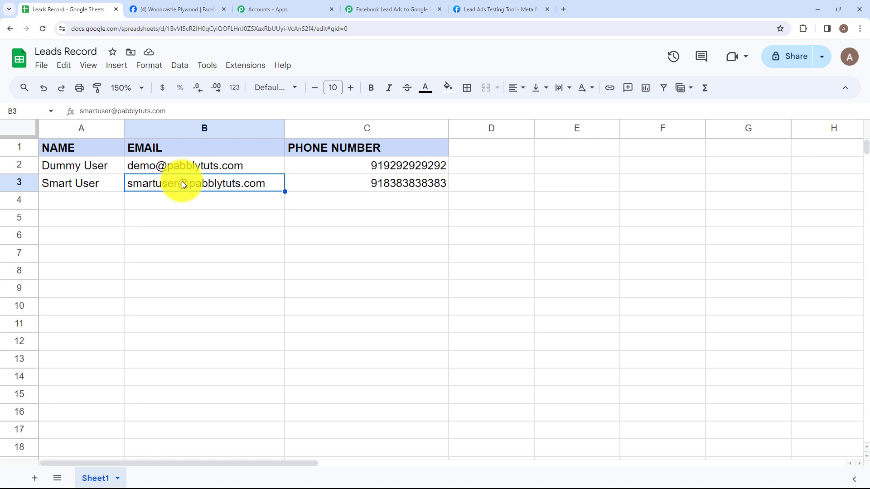
{"action": "left_click", "coordinate": [305, 183]}
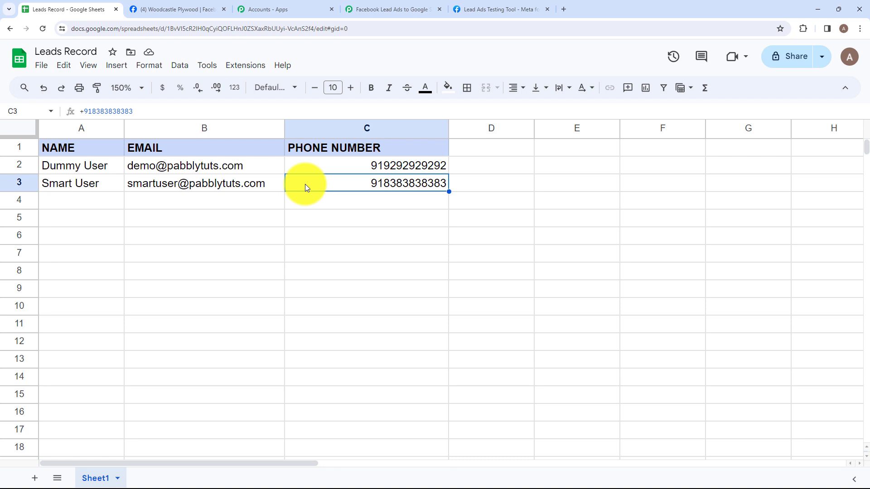
Return to the Pabbly Connect workflow and collapse the Google Sheets step to review the trigger and action together
{"action": "left_click", "coordinate": [392, 6]}
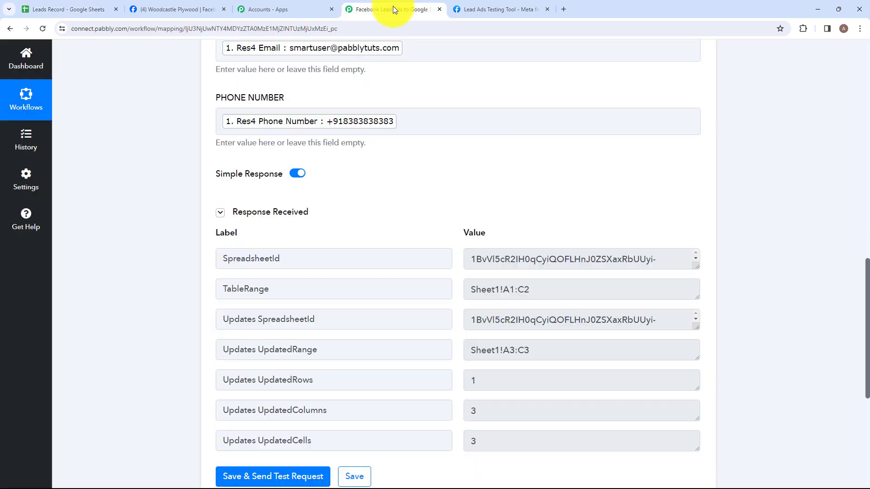
{"action": "scroll", "coordinate": [413, 137], "scroll_direction": "up", "scroll_amount": 10}
{"action": "left_click", "coordinate": [414, 72]}
{"action": "scroll", "coordinate": [411, 108], "scroll_direction": "up", "scroll_amount": 2}
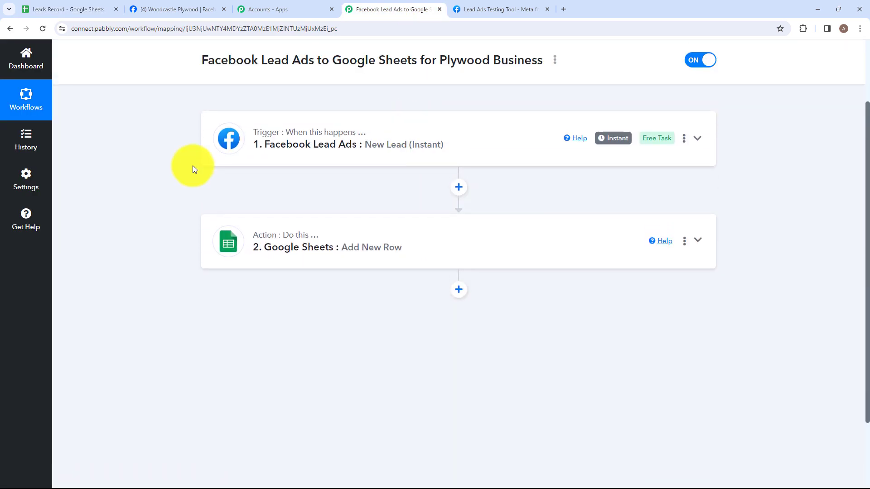